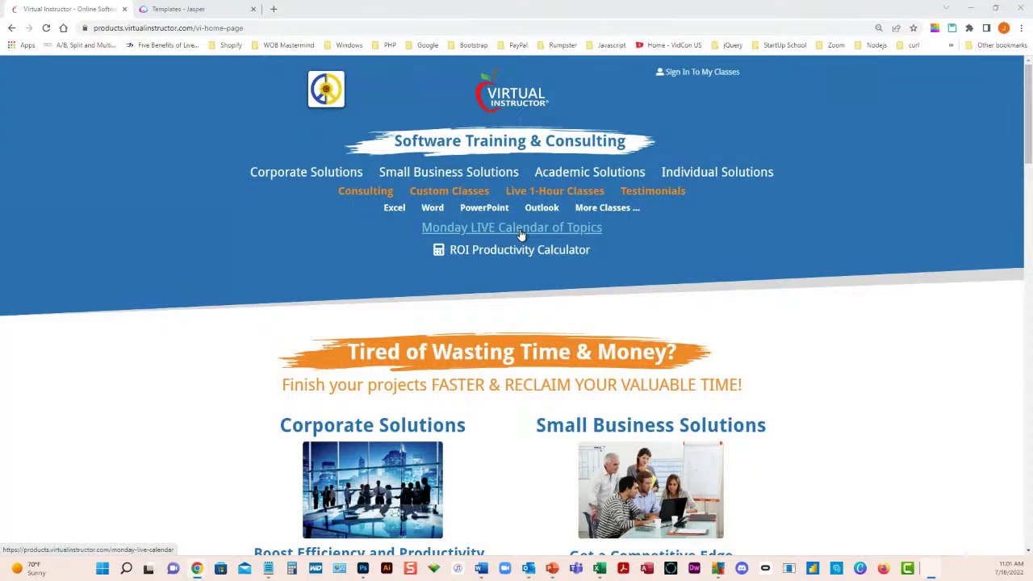
Open the Monday LIVE Calendar of Topics page and review its upcoming topics and weekly reminder form
click(521, 233)
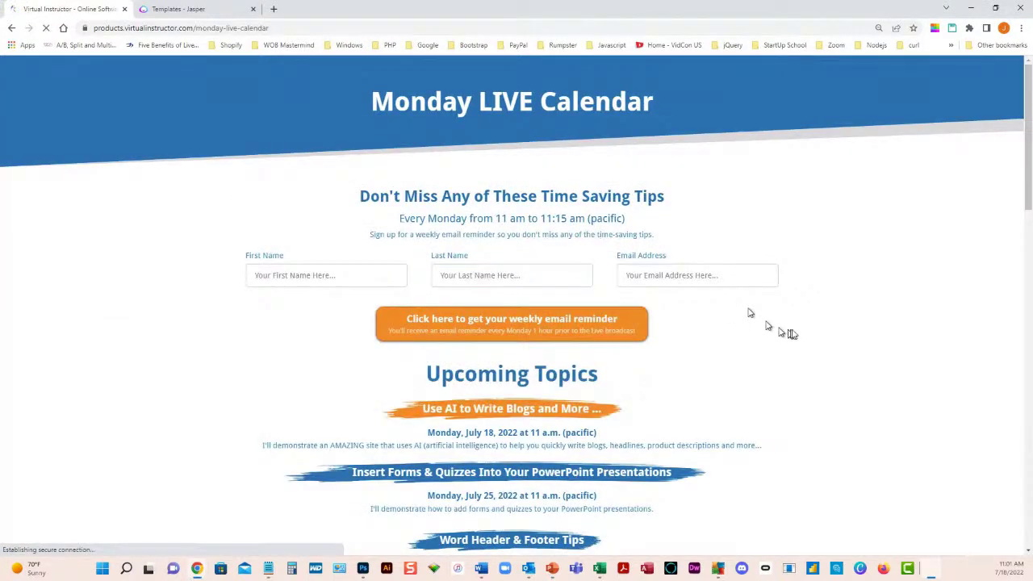
scroll(818, 335, down, 3)
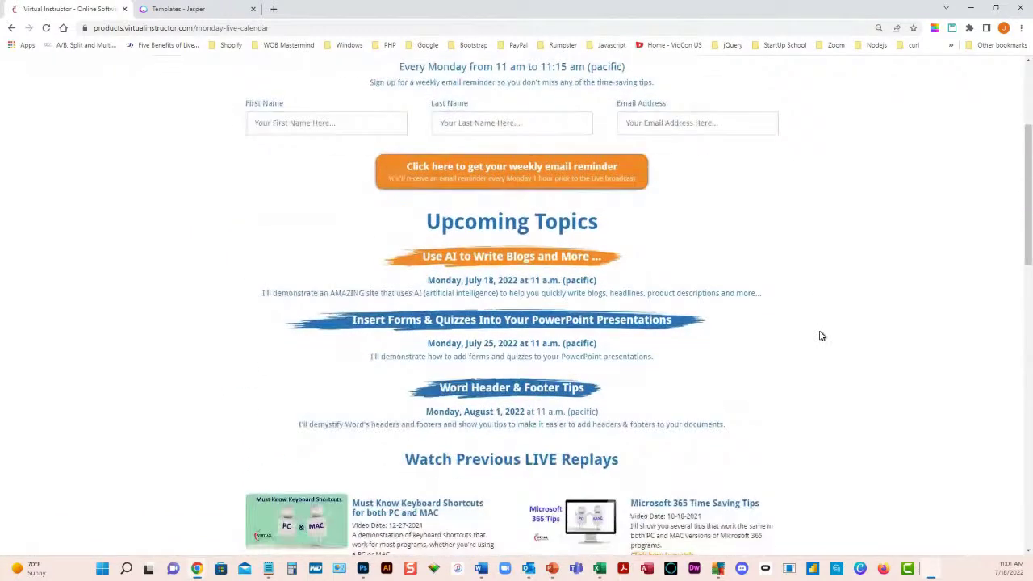
scroll(821, 335, down, 1)
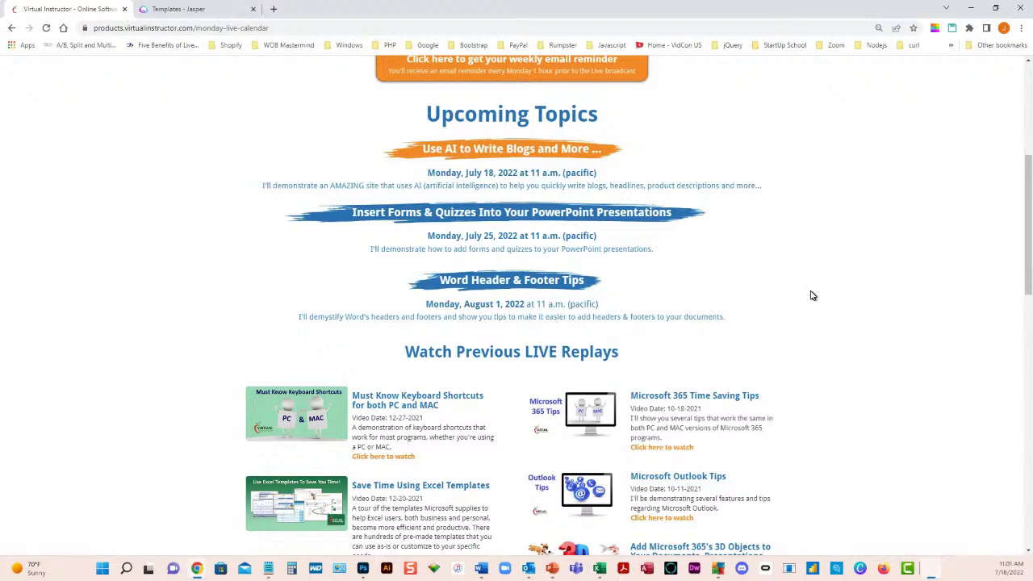
scroll(813, 295, up, 1)
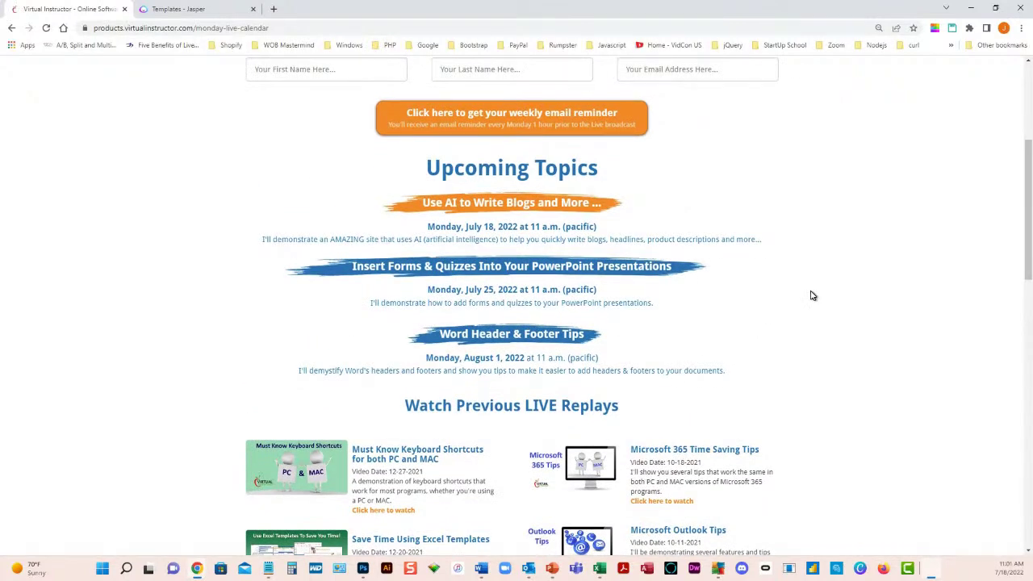
scroll(813, 295, up, 3)
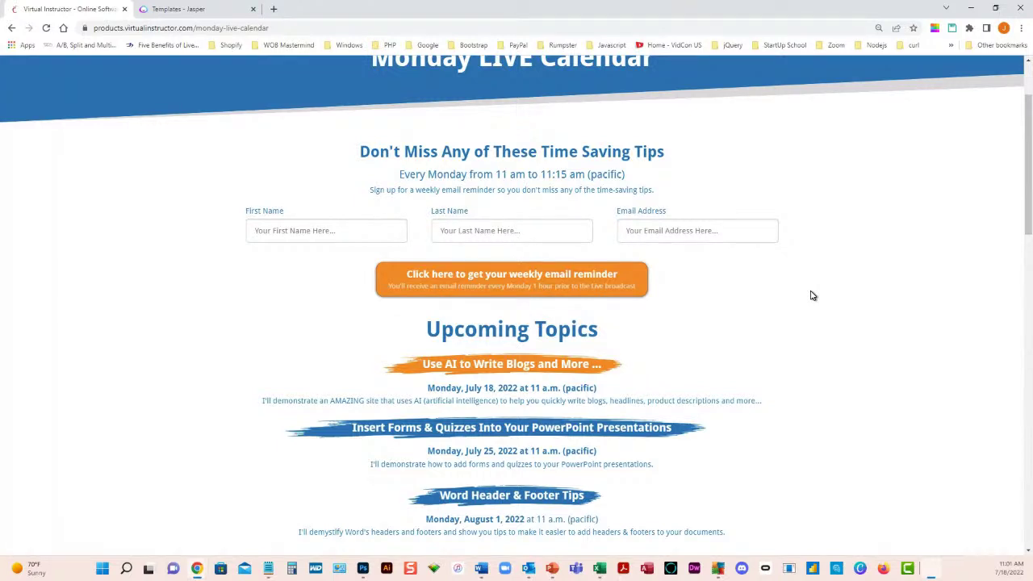
scroll(761, 323, up, 2)
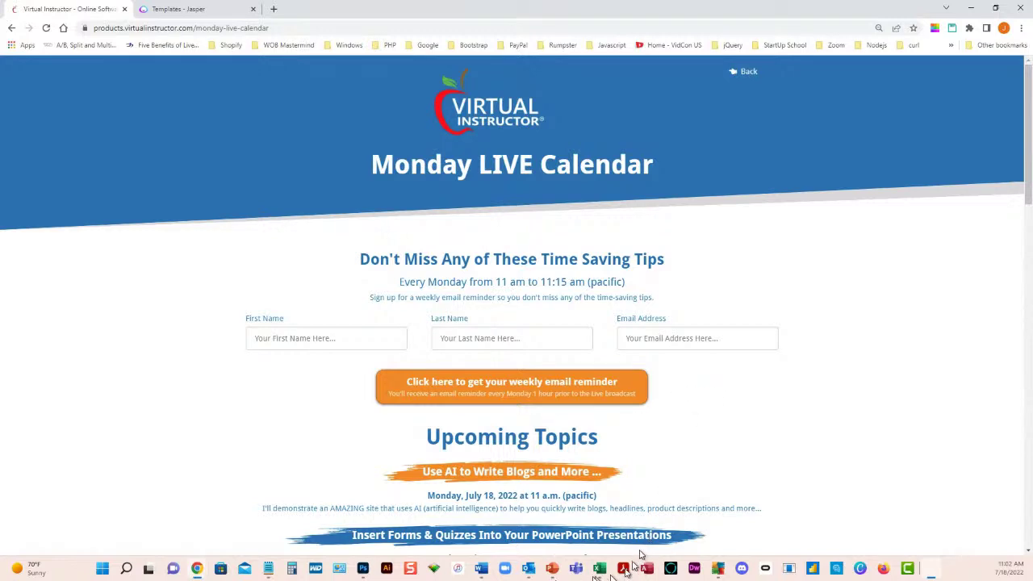
Switch to Word to view the hummingbird feeder article in Document1, then minimize the document
mouse_move(480, 570)
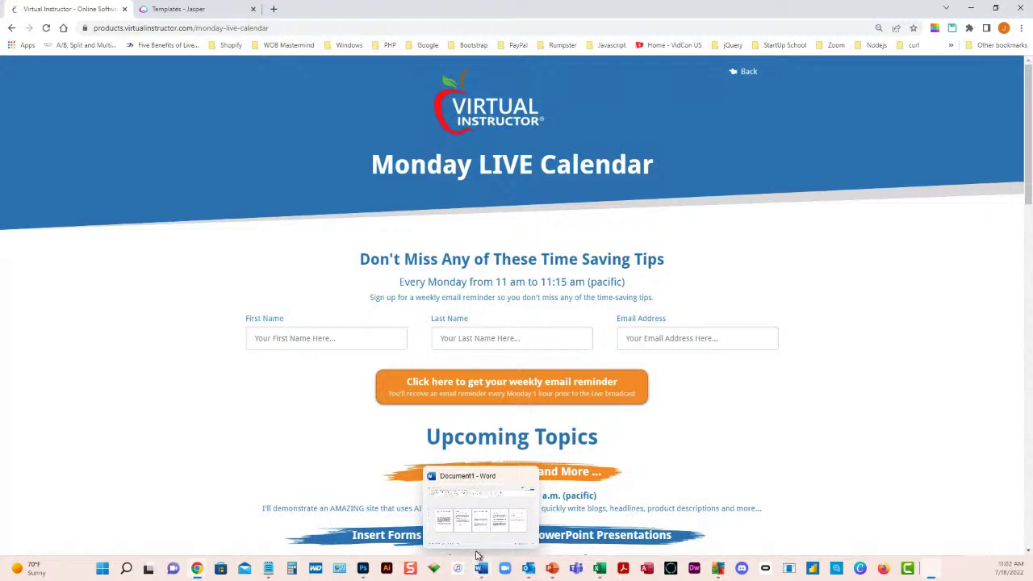
click(473, 523)
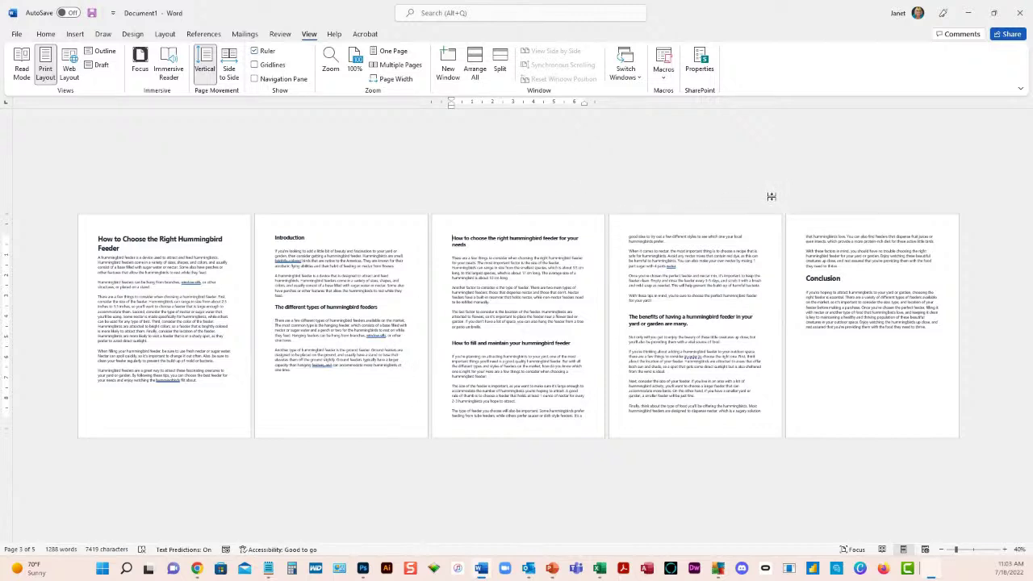
click(968, 13)
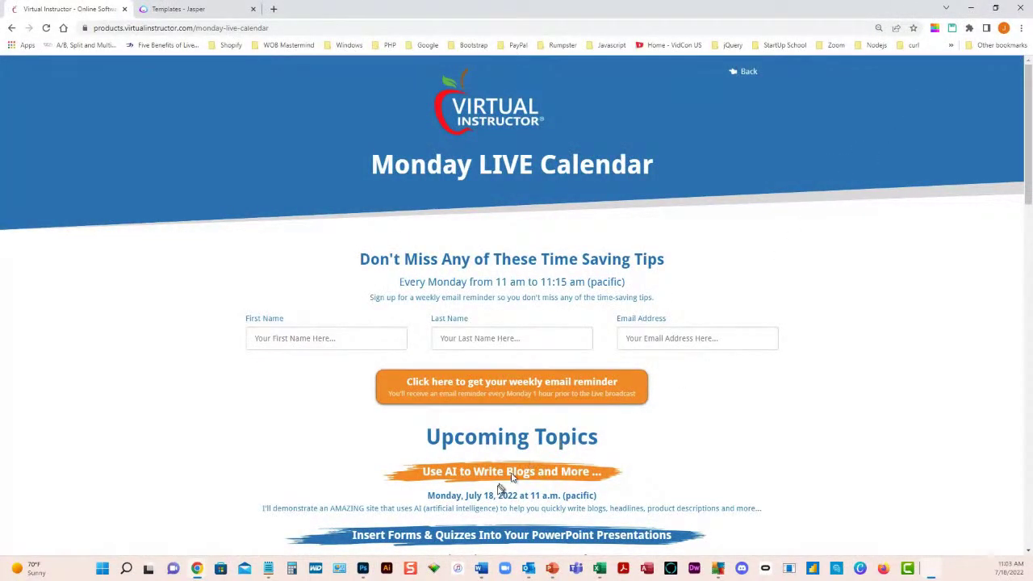
Switch to the Chrome window with the jasper.ai home page, look over the page, and minimize that window
mouse_move(197, 570)
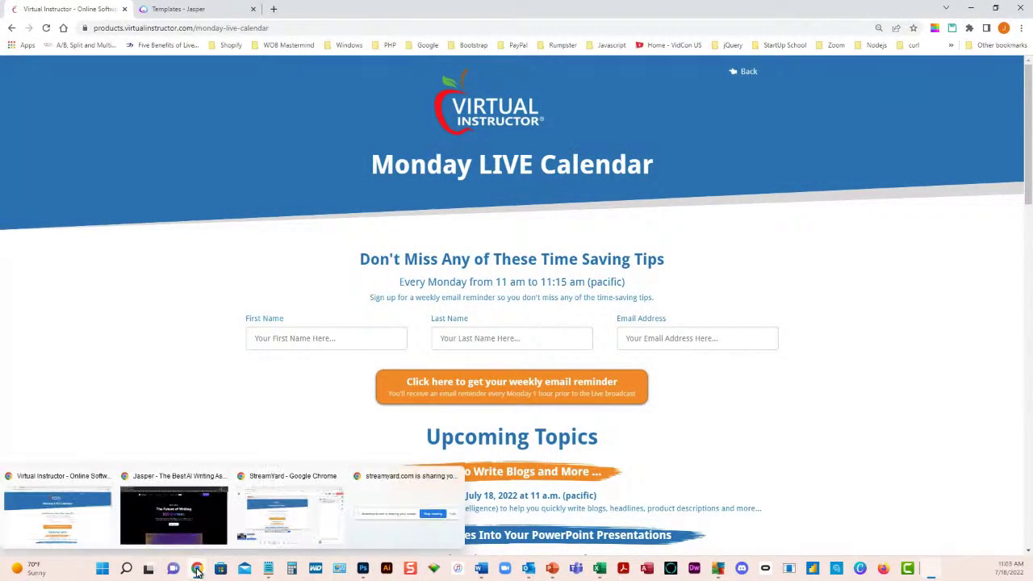
click(201, 518)
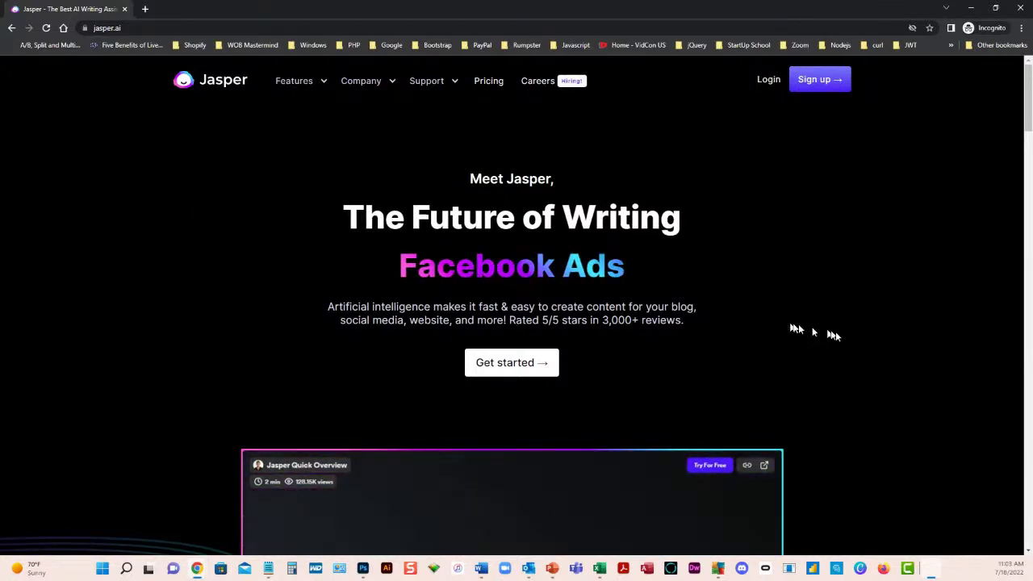
scroll(842, 340, down, 2)
scroll(842, 340, down, 3)
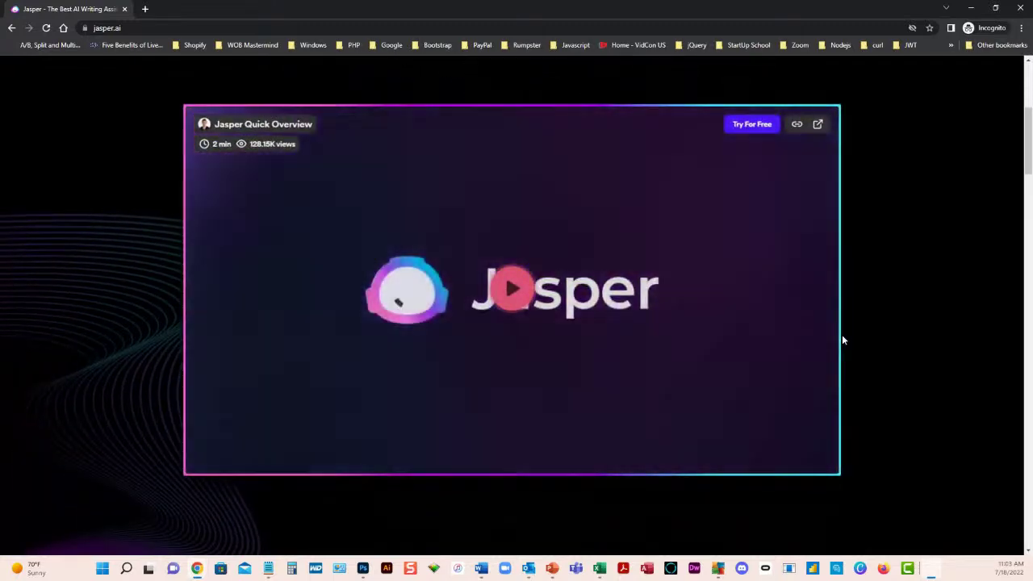
scroll(842, 340, up, 5)
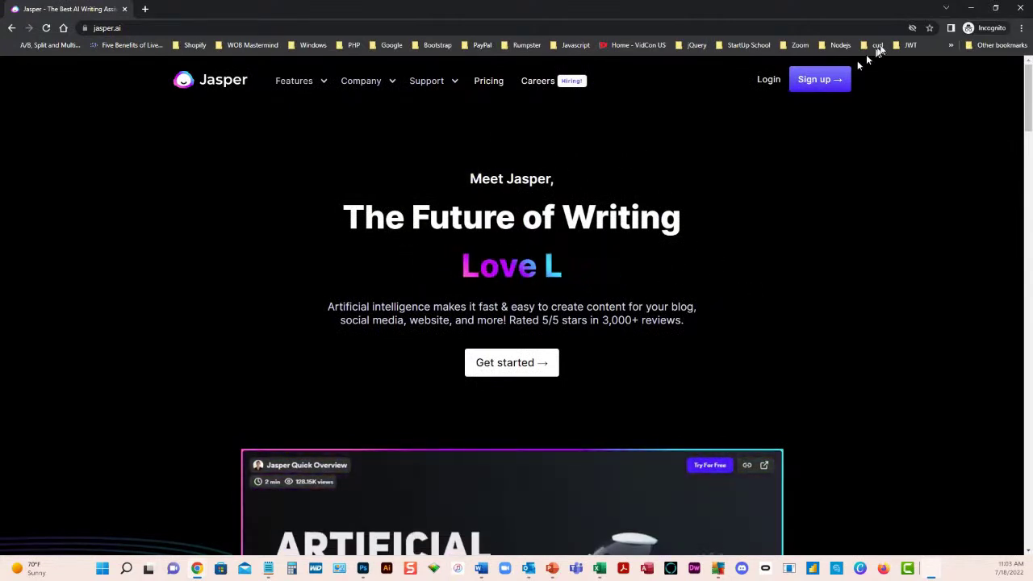
click(971, 8)
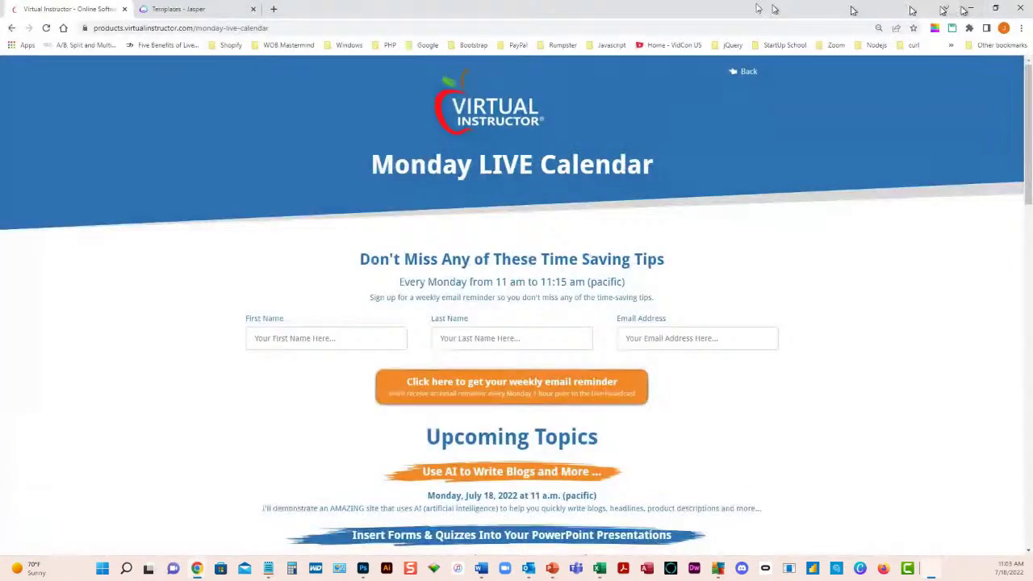
Switch to the Jasper Templates page and examine the whole template library, from Documents through TikTok Video Captions
click(237, 7)
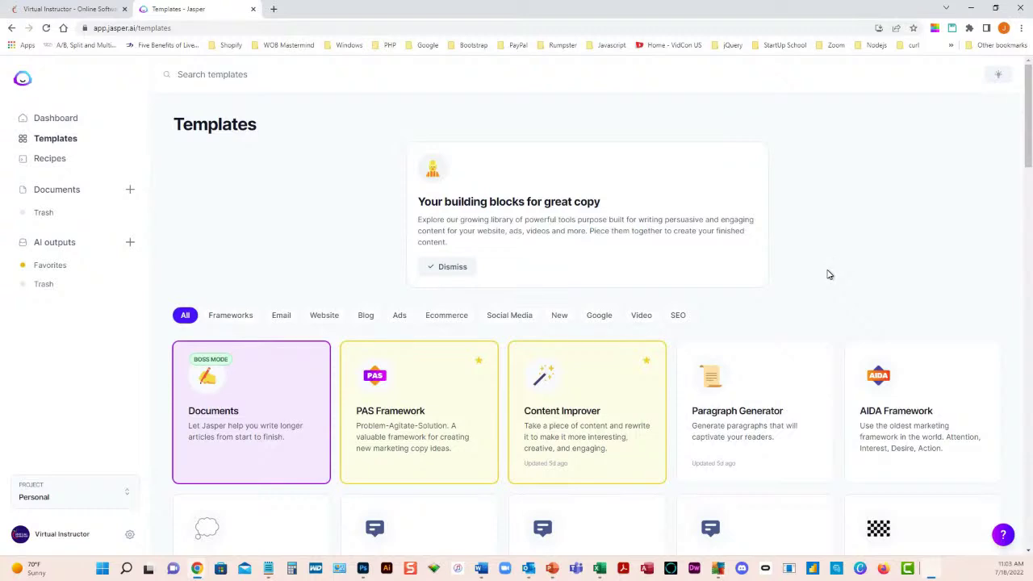
scroll(828, 274, down, 2)
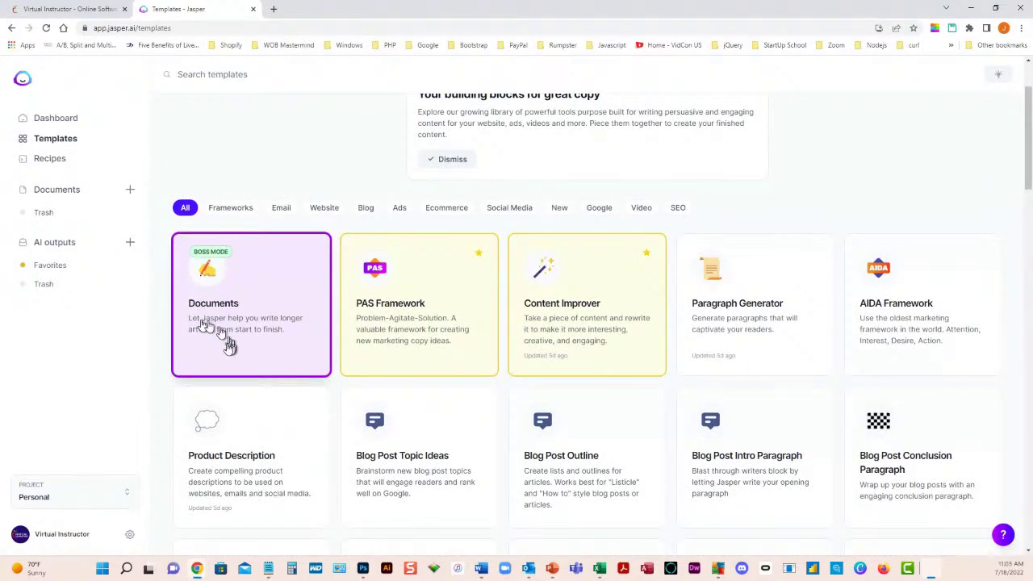
scroll(913, 290, down, 2)
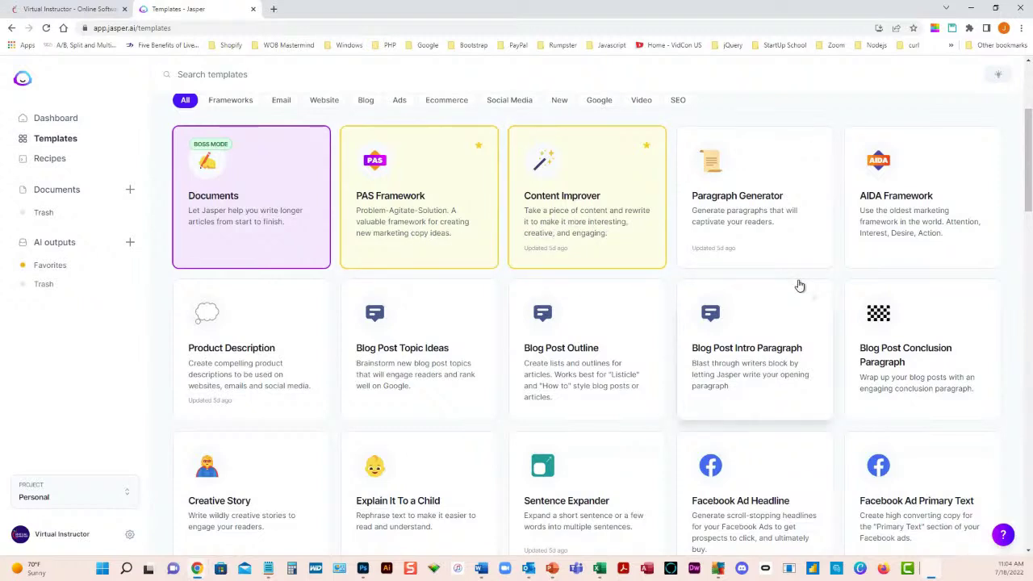
scroll(800, 286, down, 1)
scroll(1008, 358, down, 1)
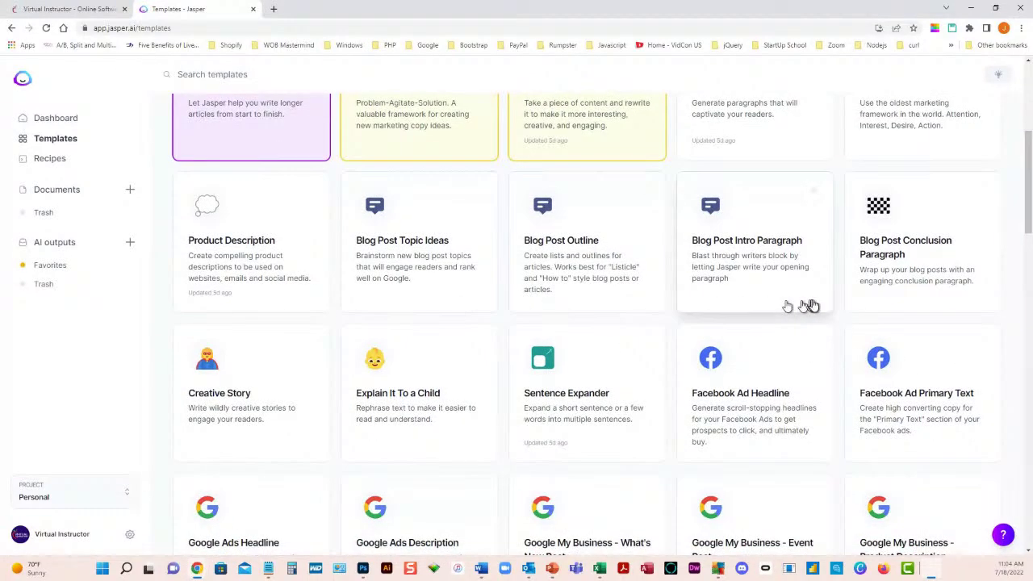
scroll(1006, 383, down, 2)
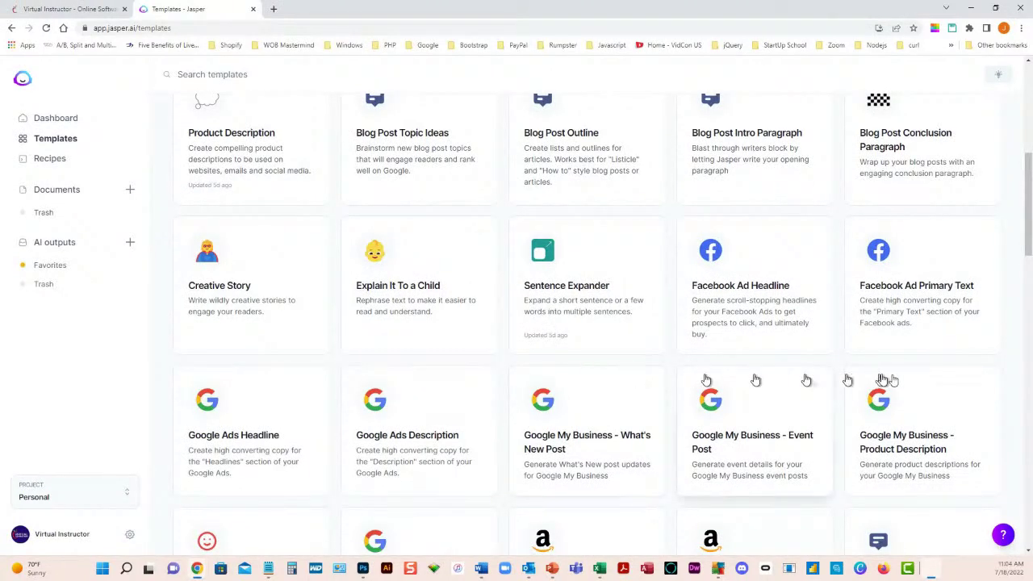
scroll(998, 406, down, 3)
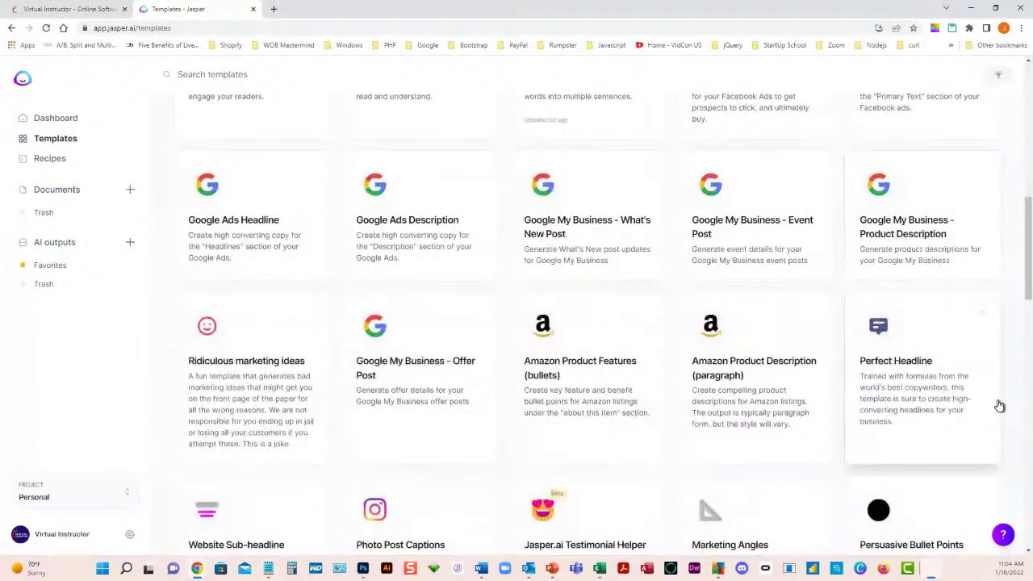
scroll(998, 406, down, 1)
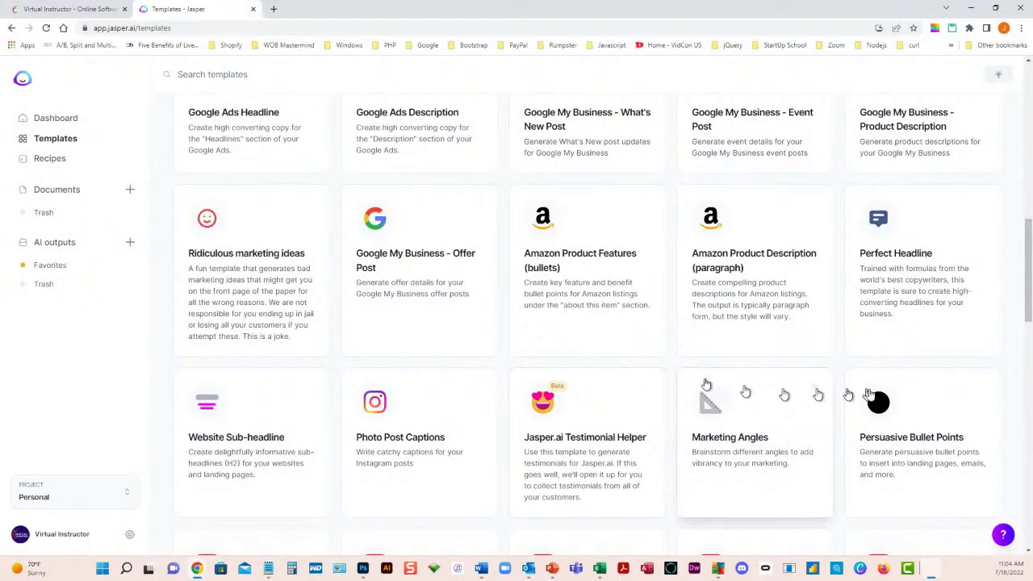
scroll(997, 410, down, 2)
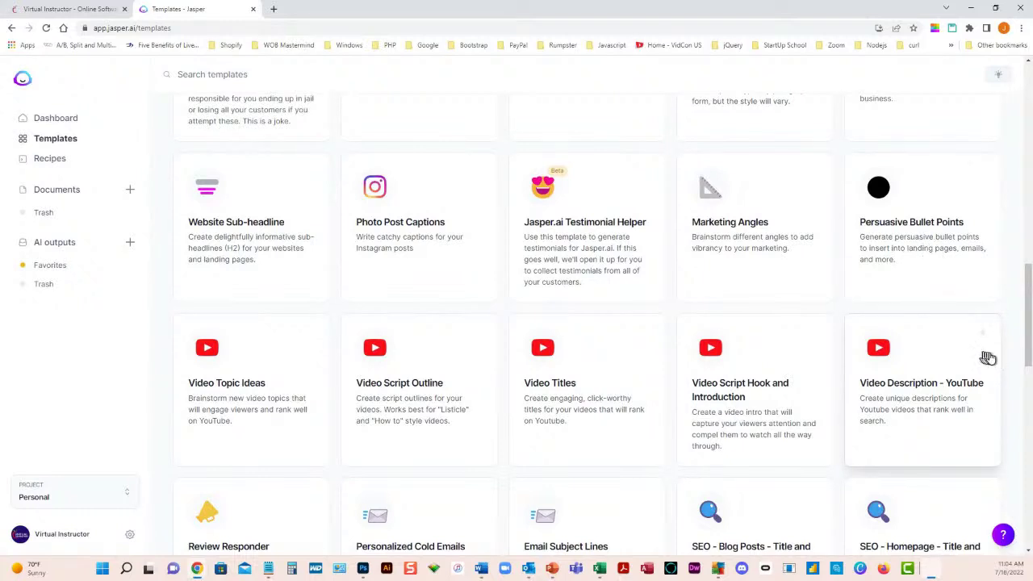
scroll(989, 357, down, 1)
scroll(991, 357, down, 1)
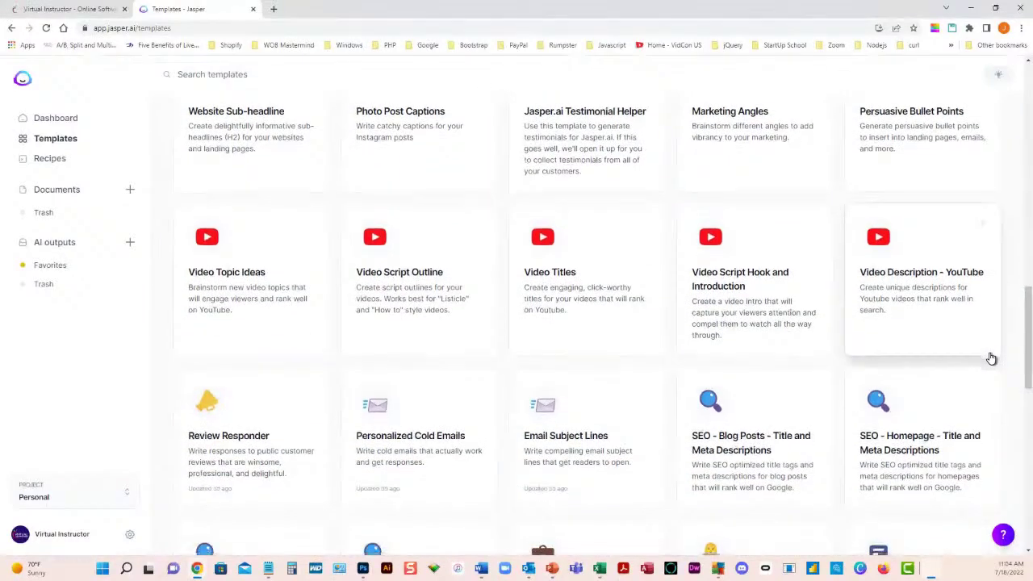
scroll(991, 358, down, 1)
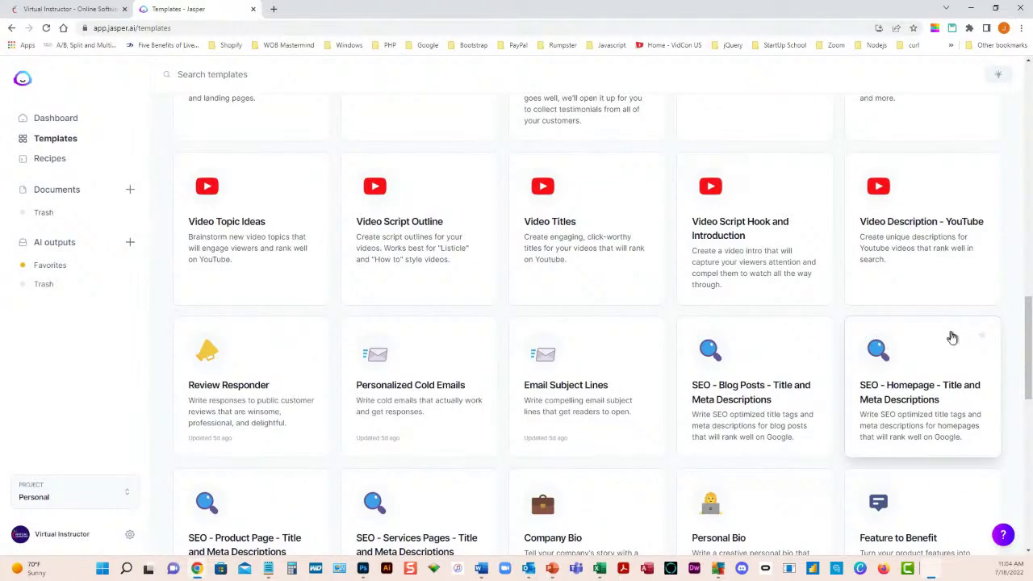
scroll(967, 405, down, 1)
scroll(967, 405, down, 2)
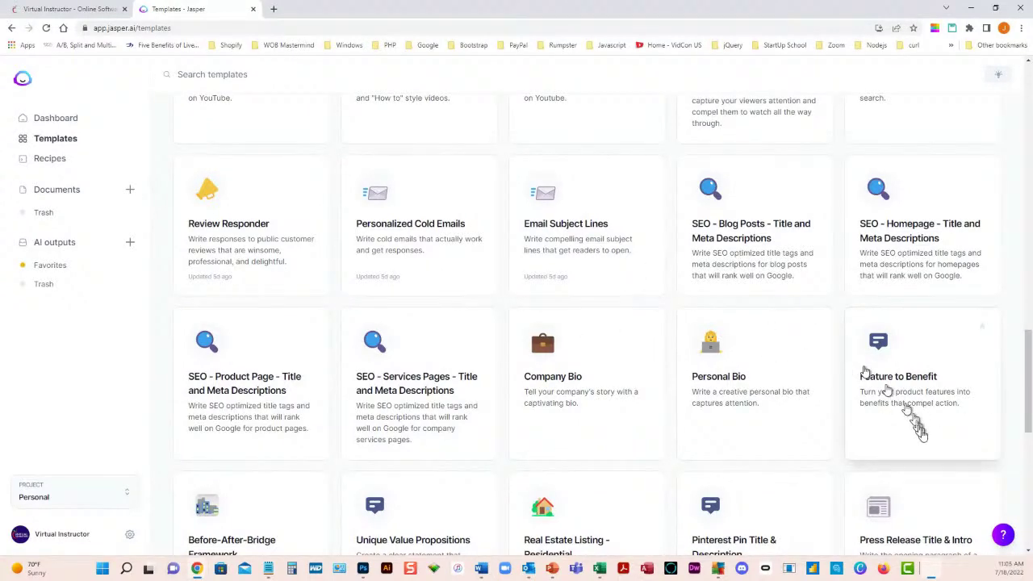
scroll(960, 444, down, 2)
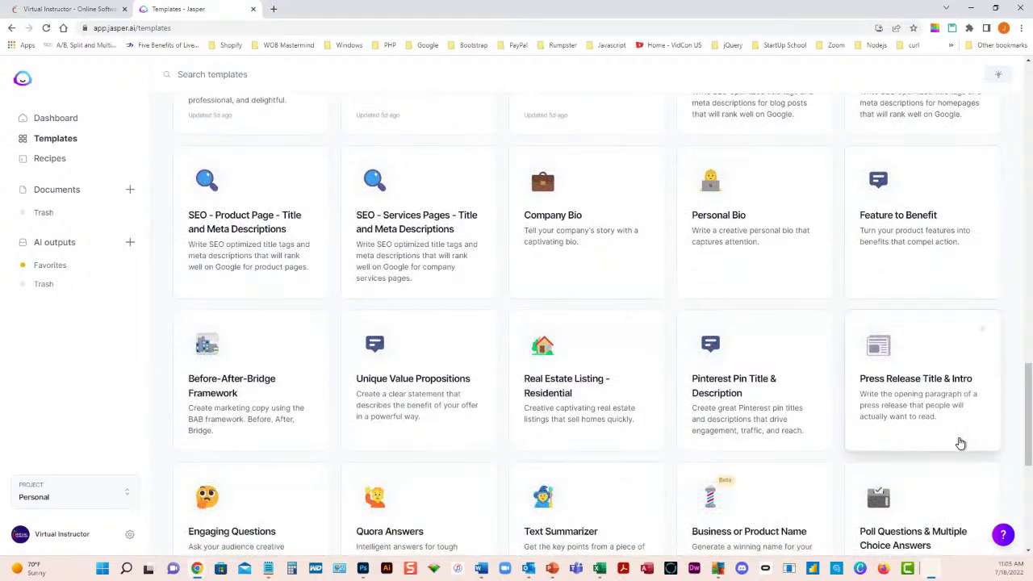
scroll(961, 443, down, 1)
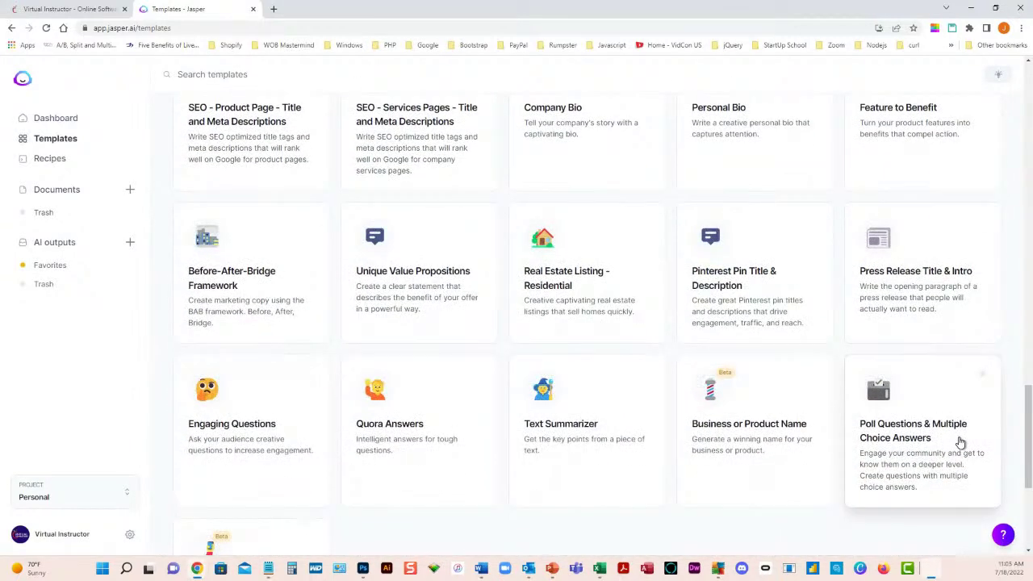
scroll(995, 443, down, 2)
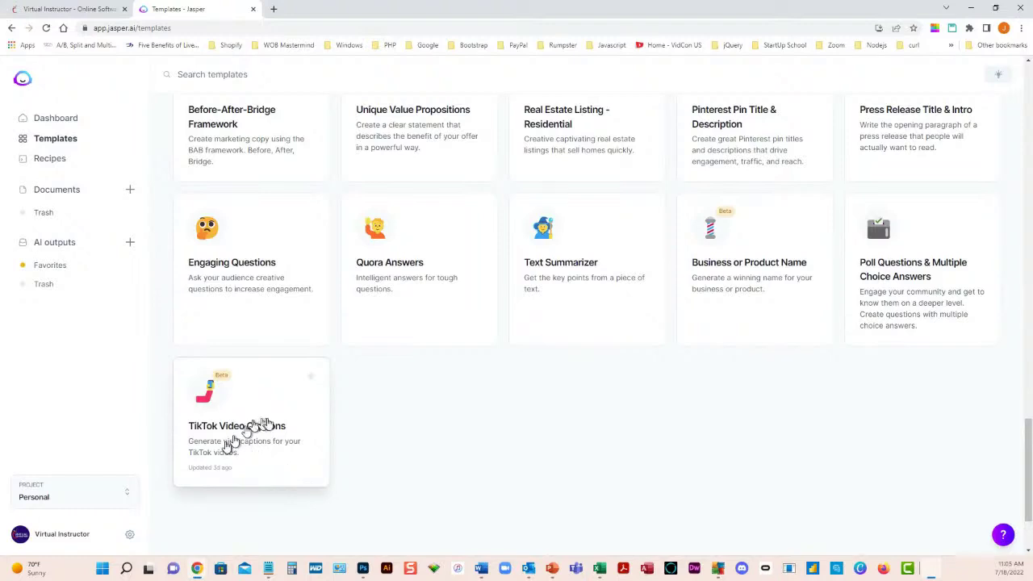
scroll(279, 433, up, 5)
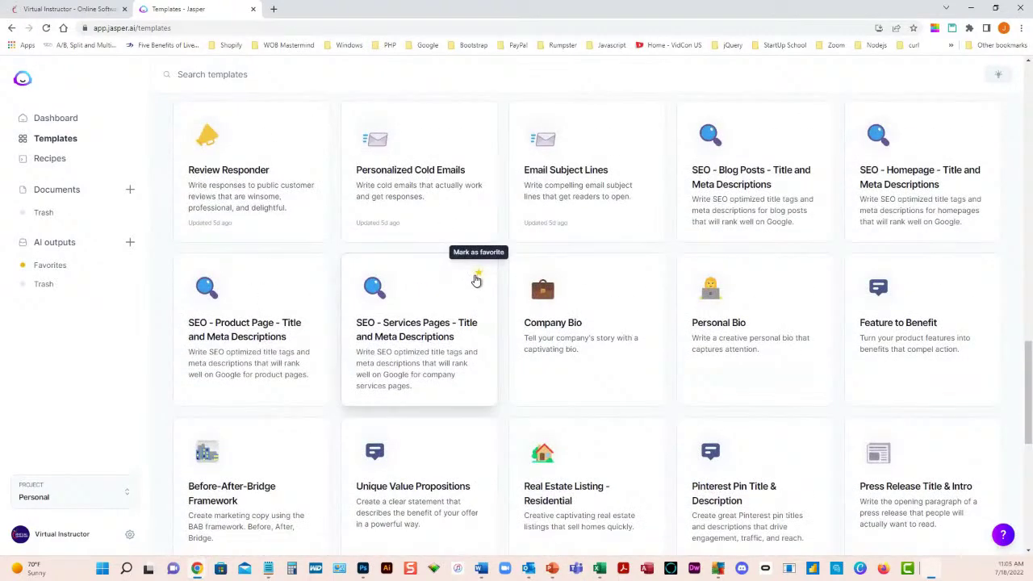
scroll(477, 281, down, 10)
scroll(476, 281, up, 6)
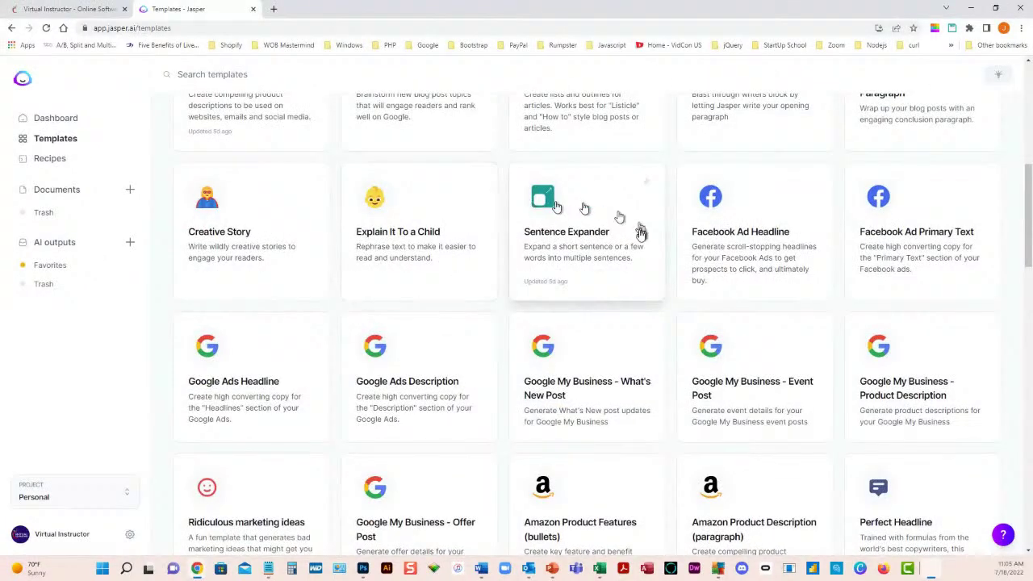
scroll(525, 307, up, 5)
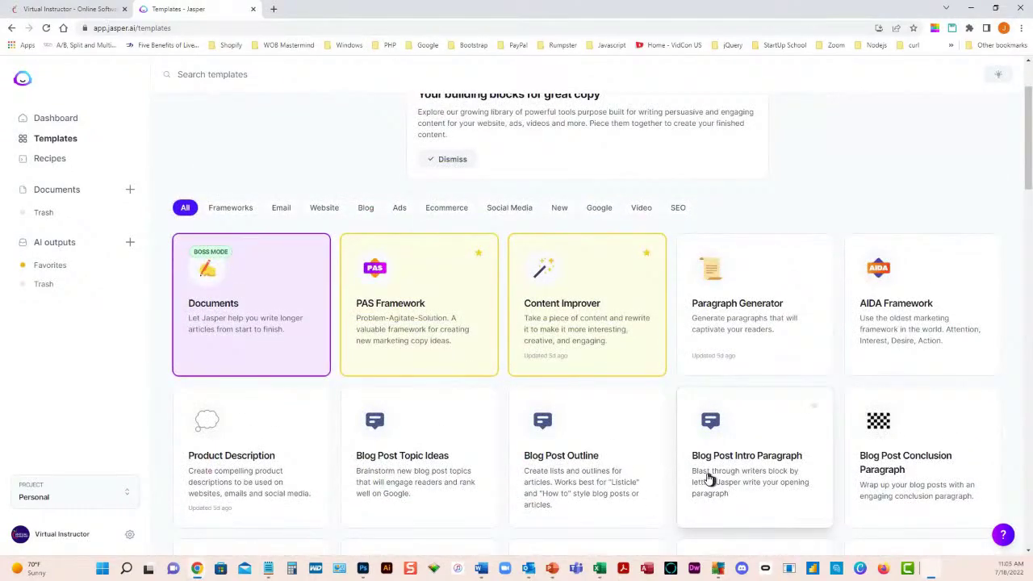
Go to Jasper's Recipes and open the featured Blog Post recipe
click(54, 161)
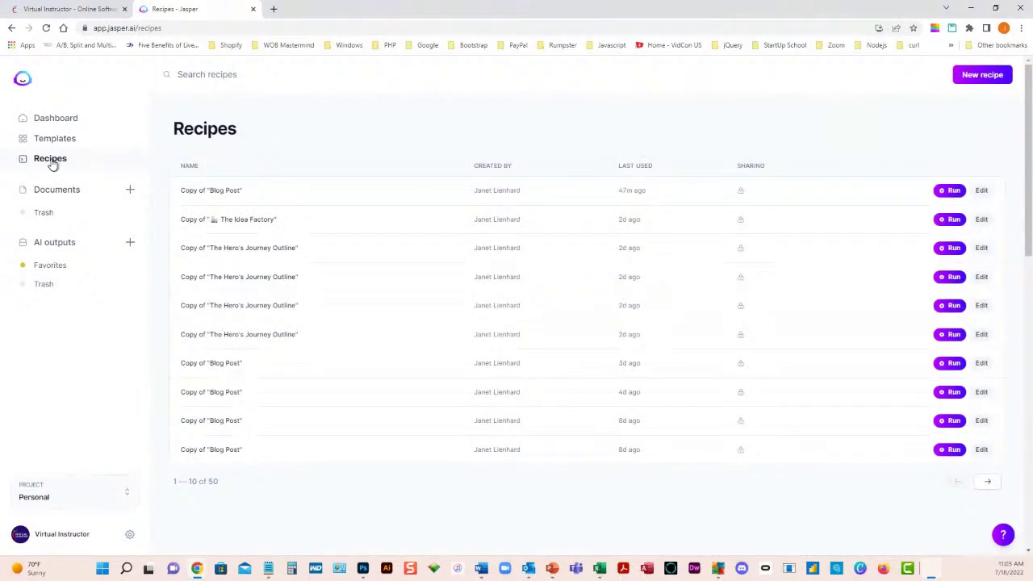
scroll(579, 317, down, 6)
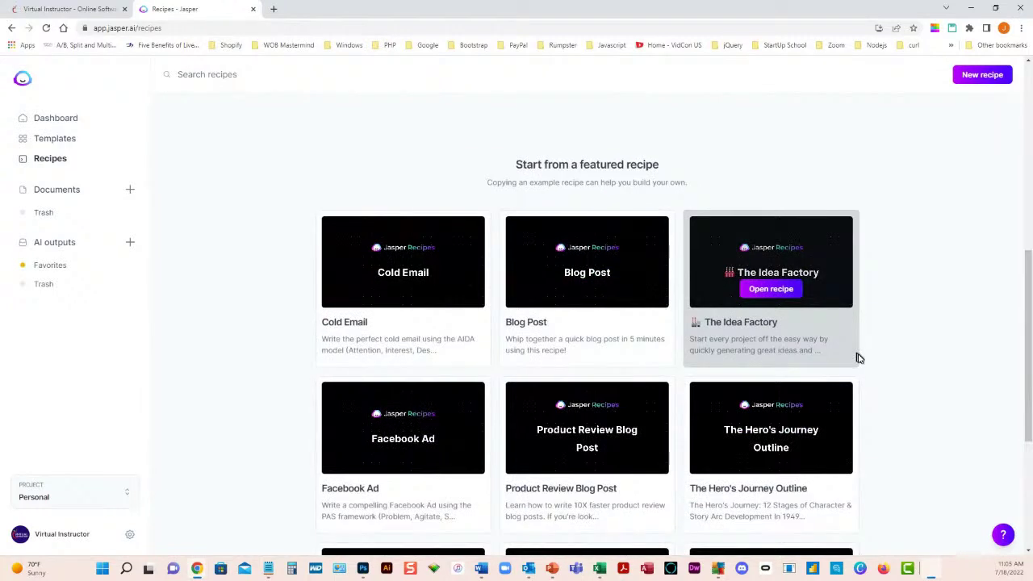
scroll(858, 357, down, 1)
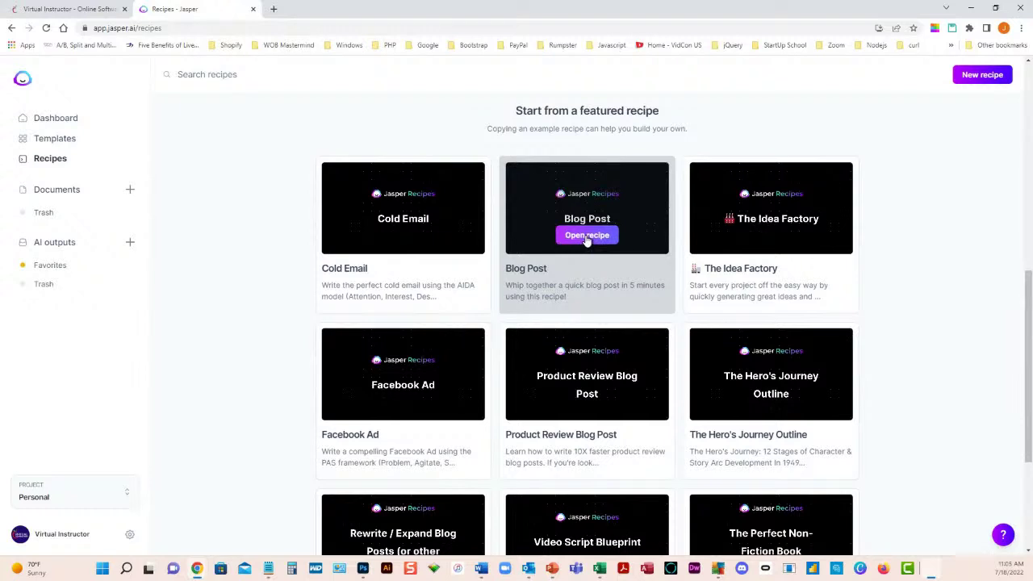
click(586, 235)
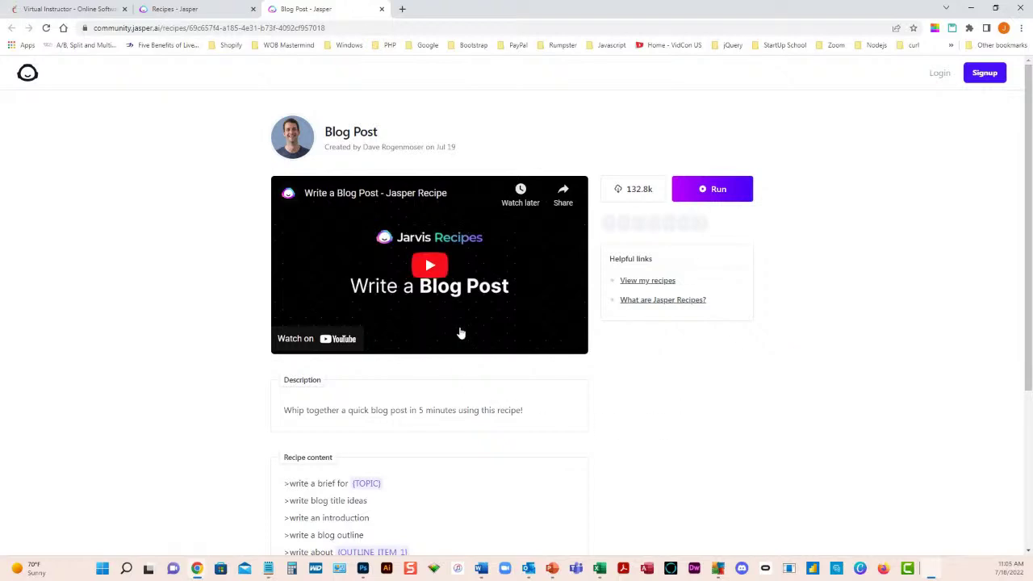
Look over the Blog Post recipe's content and run it to create a new document
scroll(683, 346, down, 1)
scroll(683, 346, down, 2)
scroll(683, 346, up, 3)
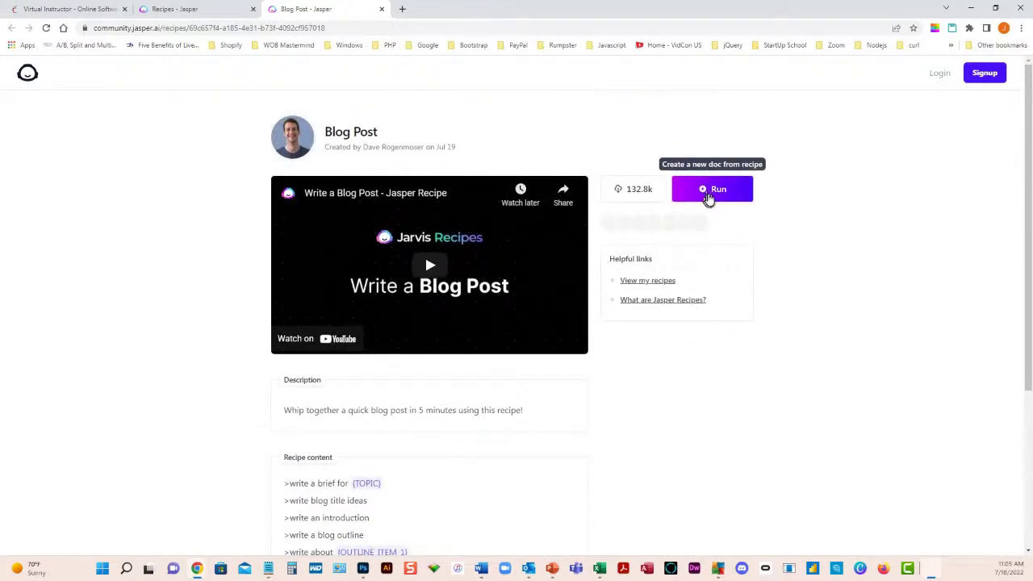
click(708, 196)
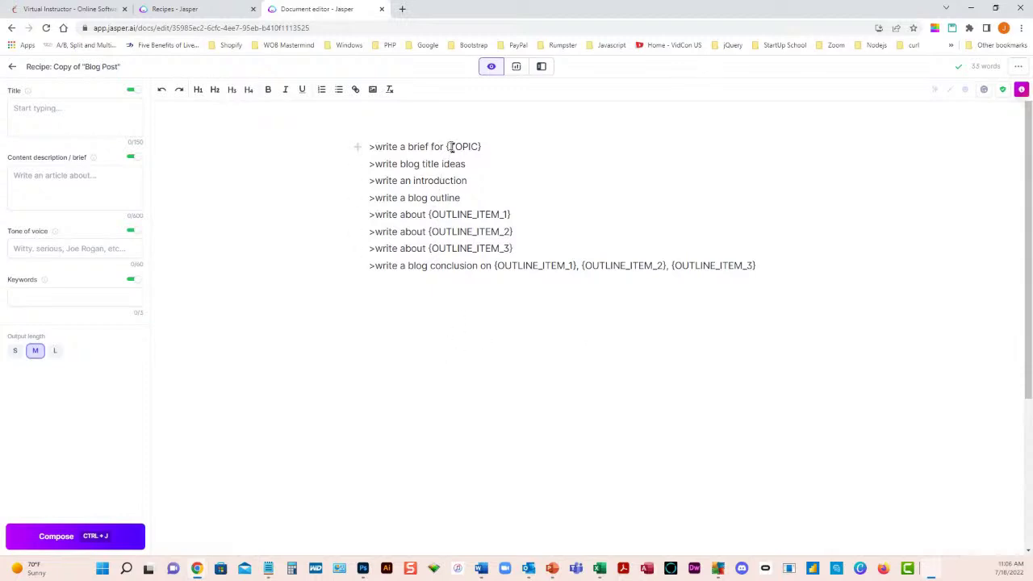
Replace the {TOPIC} placeholder with "How to Play Marbles", correctly spelled, and set the tone of voice to "fun, friendly"
drag(447, 147, 482, 147)
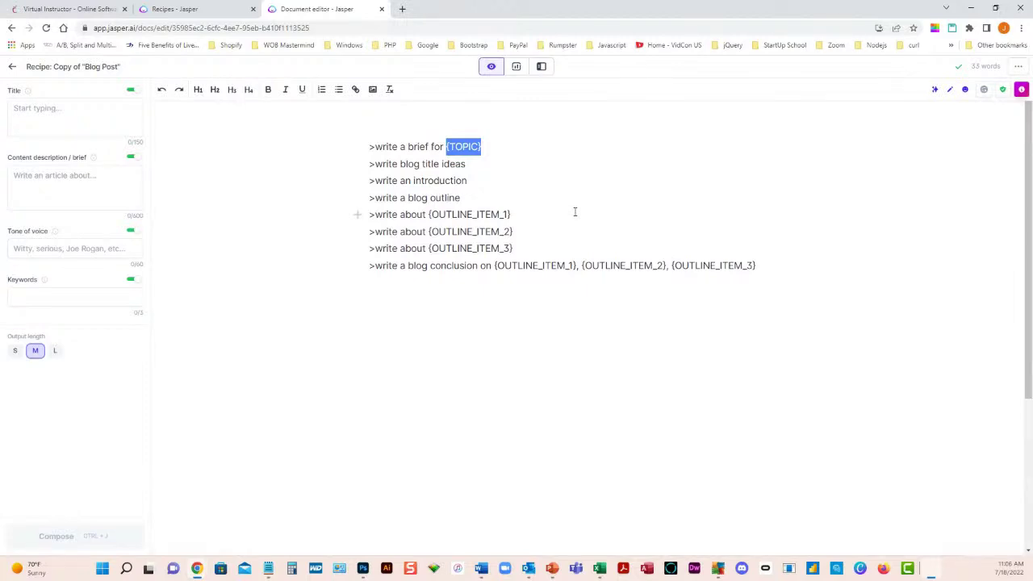
text(How to Play Marbels)
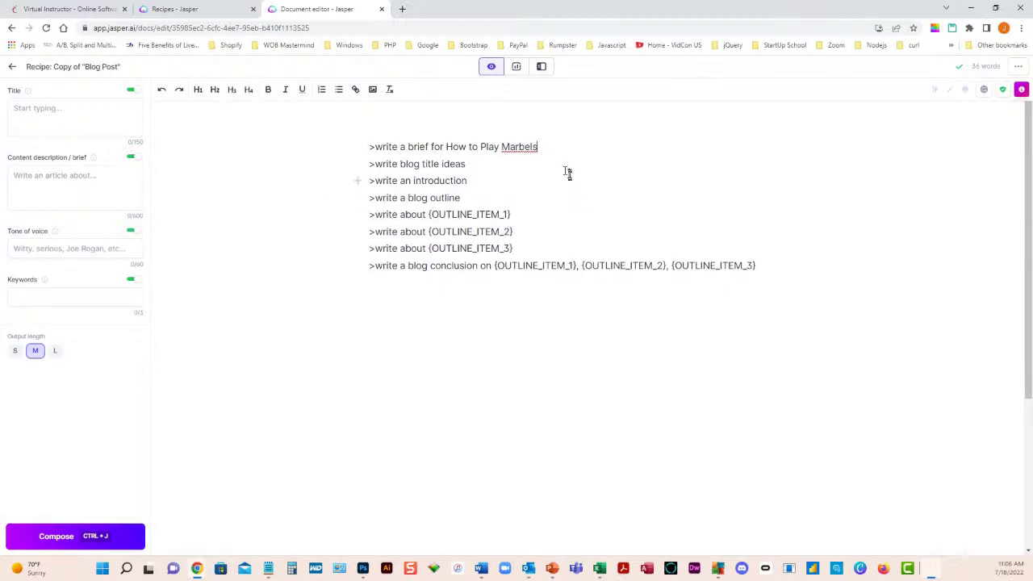
right_click(524, 149)
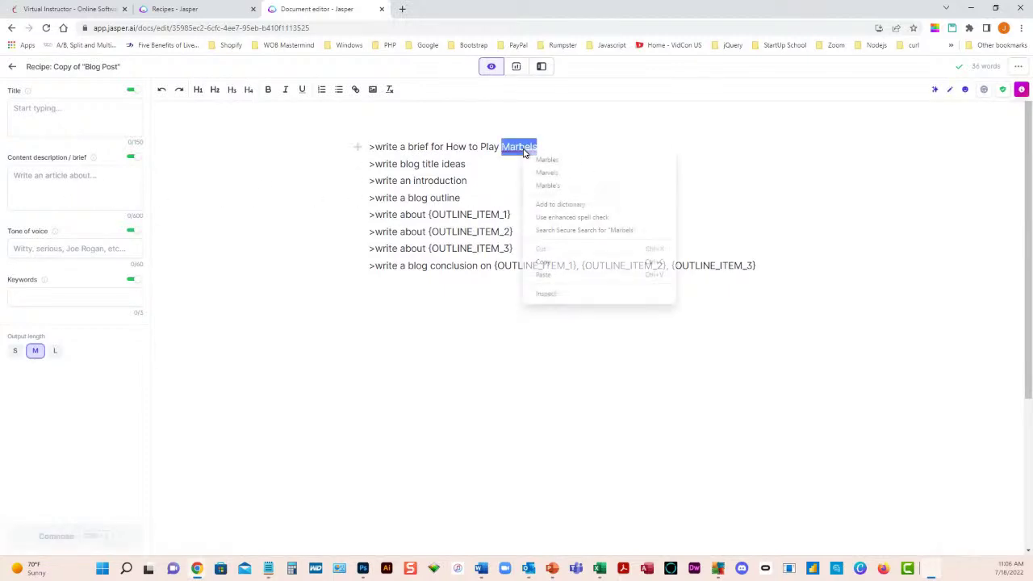
click(539, 160)
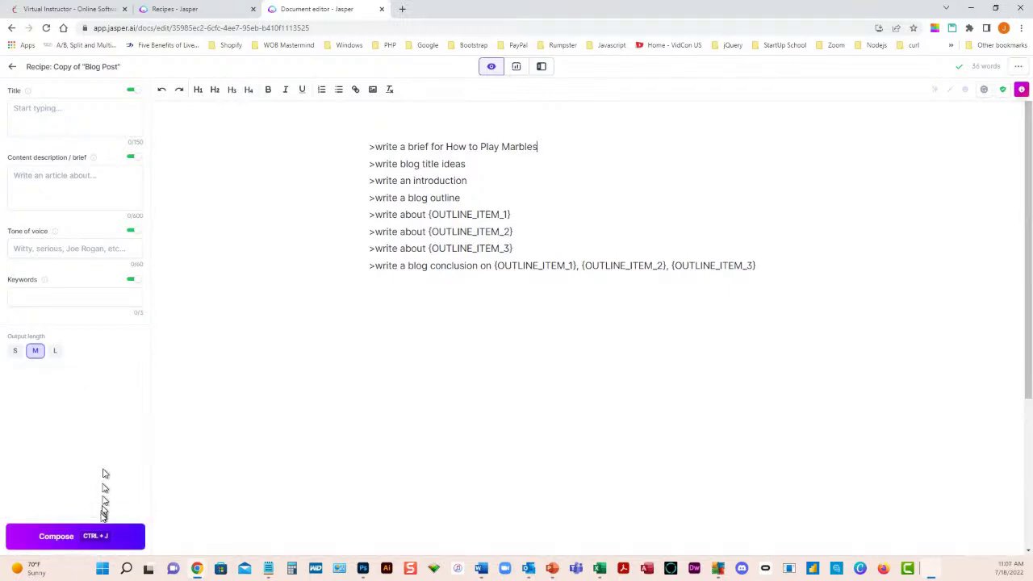
click(15, 250)
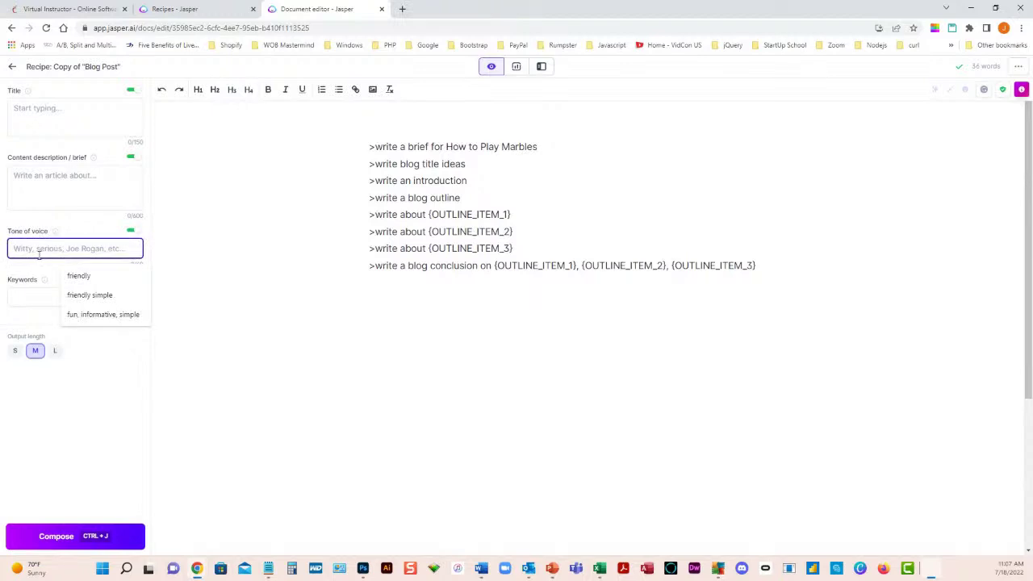
text(fun, friendly)
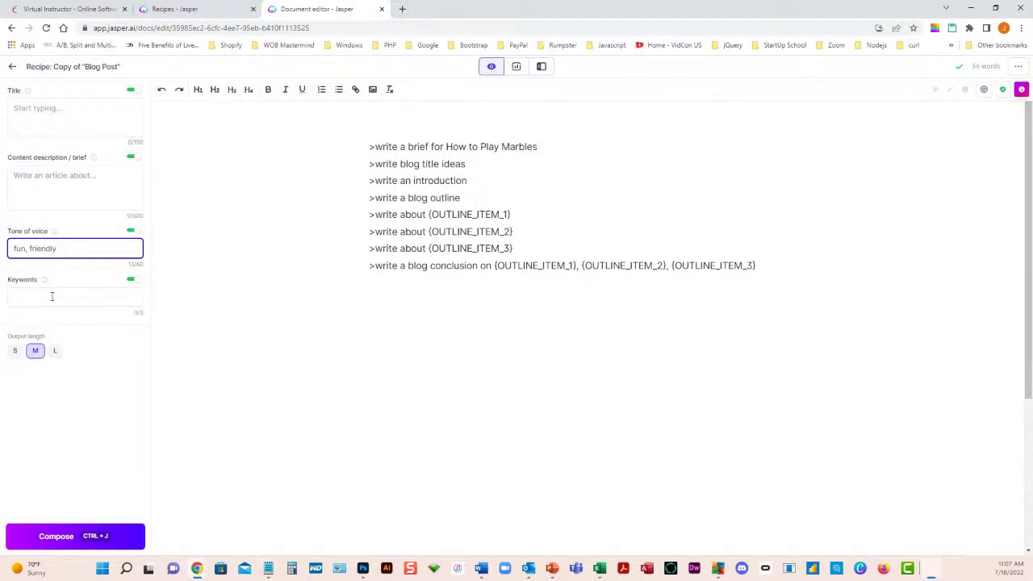
Run the "write a brief for How to Play Marbles" command and keep composing until the brief covers setup, rules and game variations
click(558, 148)
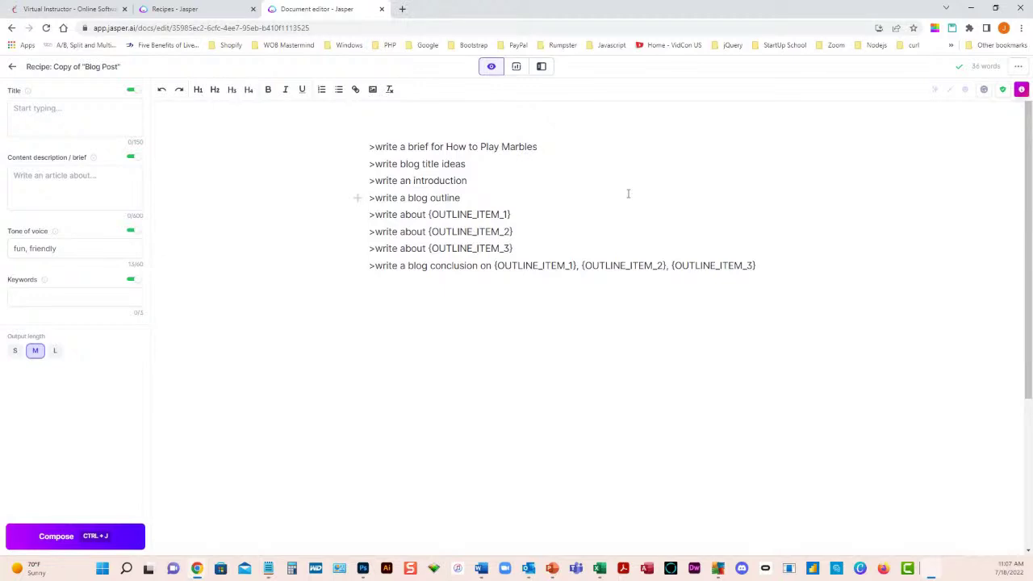
key(ctrl+j)
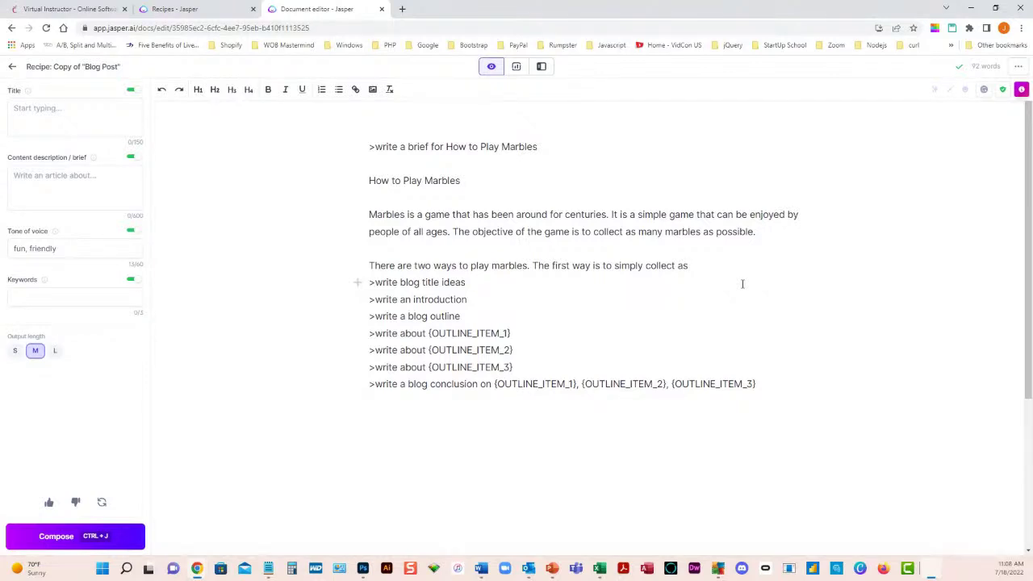
key(ctrl+j)
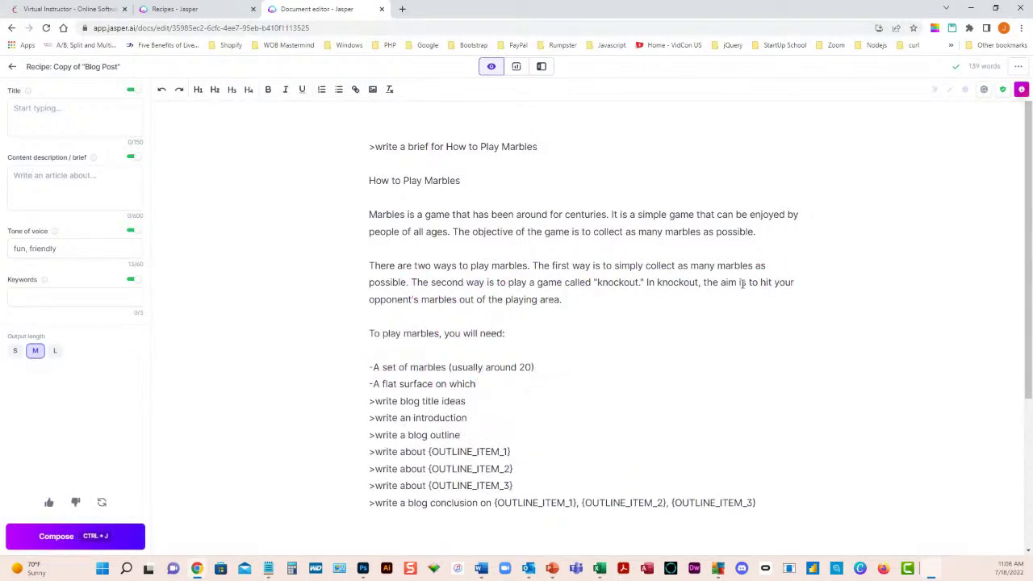
key(ctrl+j)
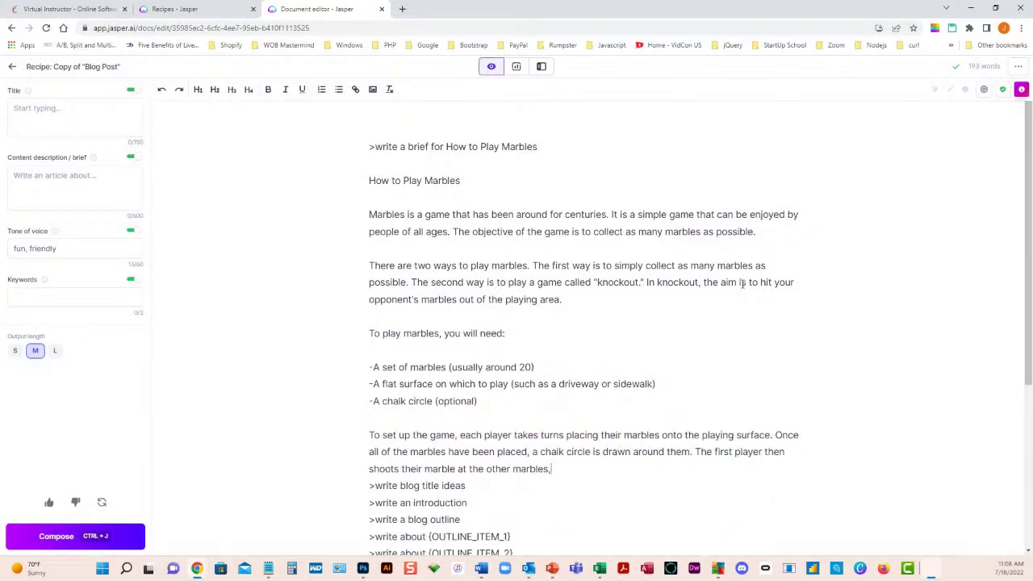
key(ctrl+j)
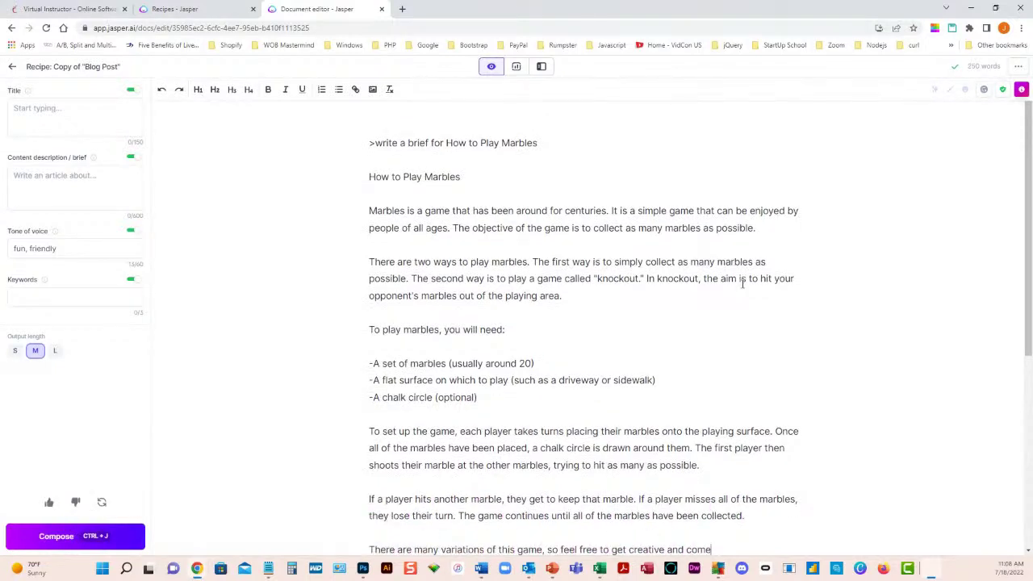
Delete the brief's unfinished closing sentence about the many variations of the game
scroll(740, 279, down, 3)
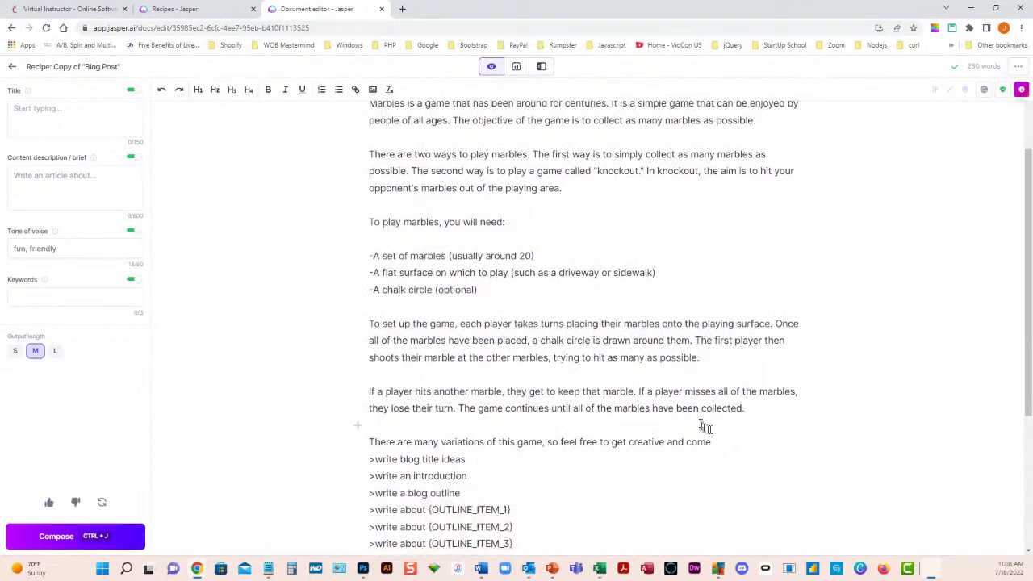
drag(714, 443, 369, 441)
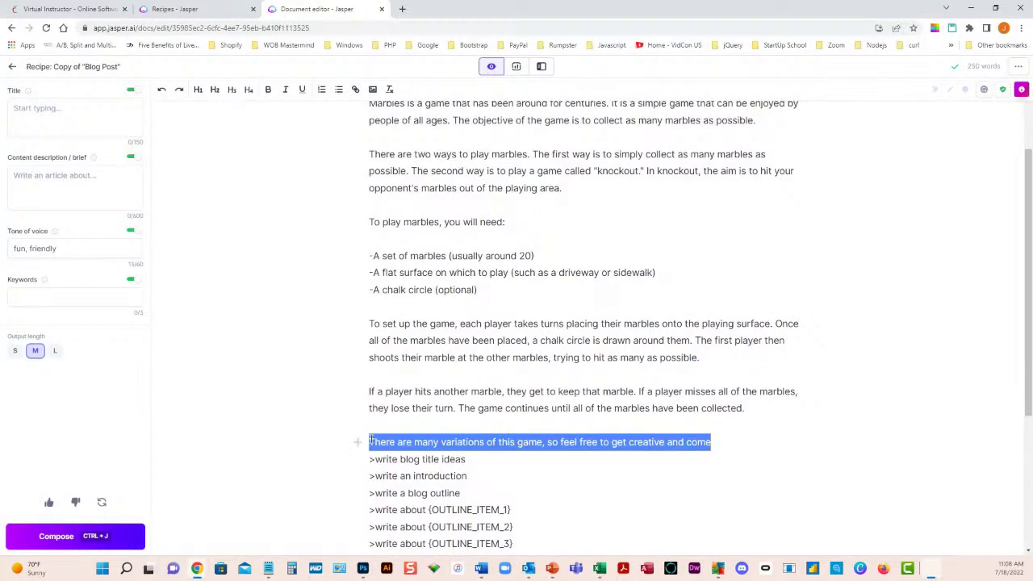
key(BackSpace)
Copy the whole generated brief, from its "How to Play Marbles" heading to the last paragraph, into the content description
scroll(488, 392, up, 3)
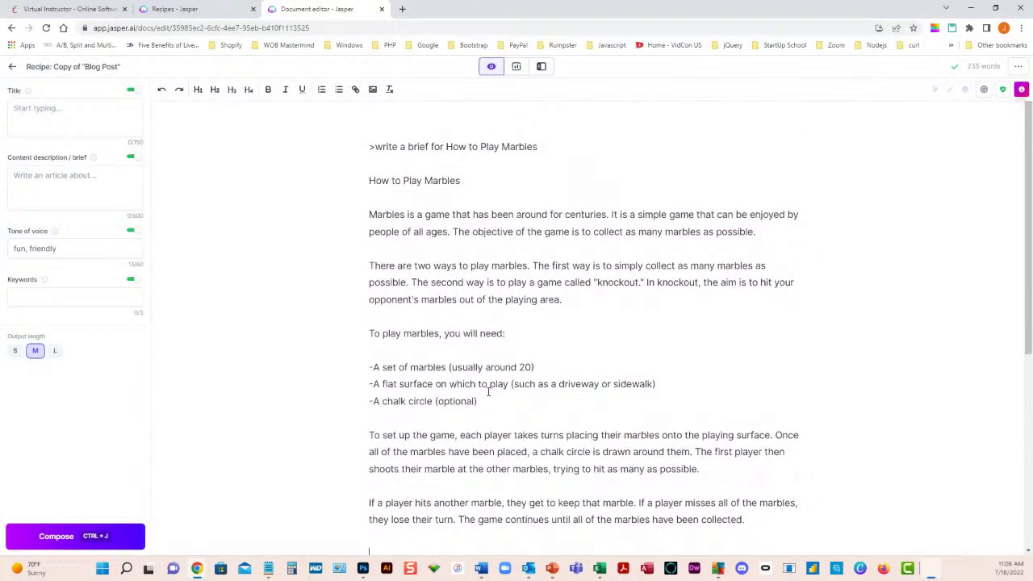
drag(370, 180, 727, 191)
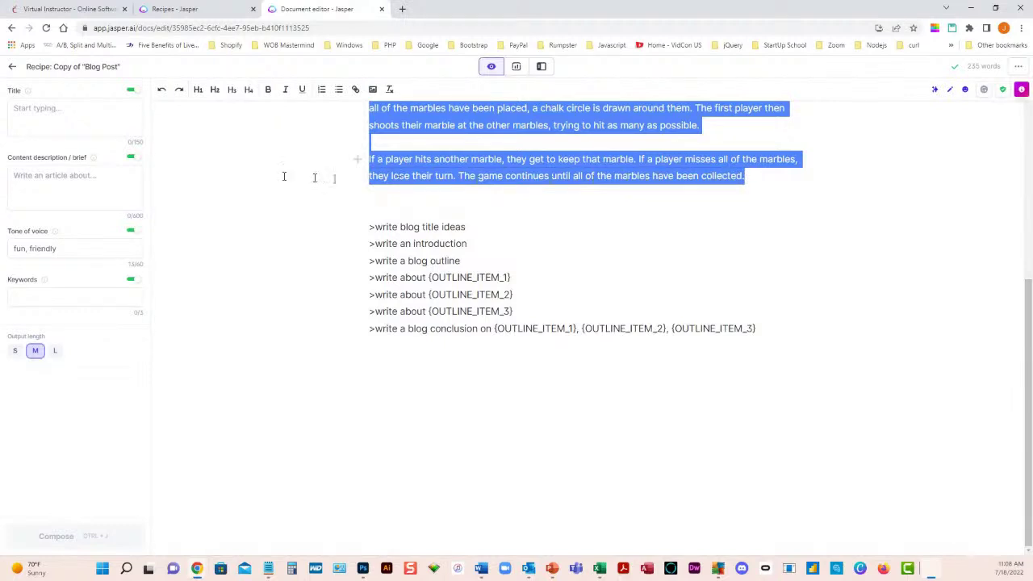
click(20, 180)
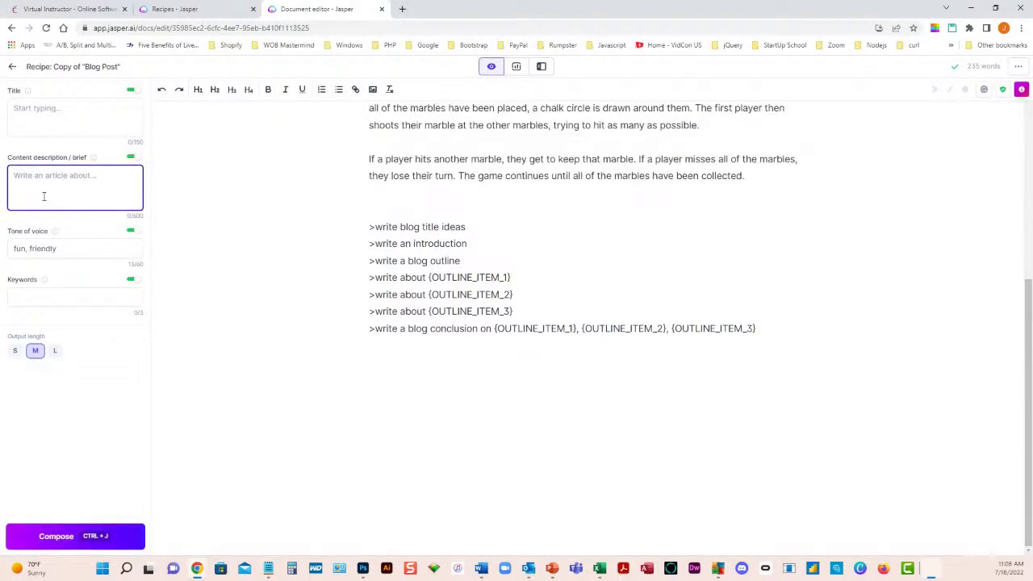
key(ctrl+v)
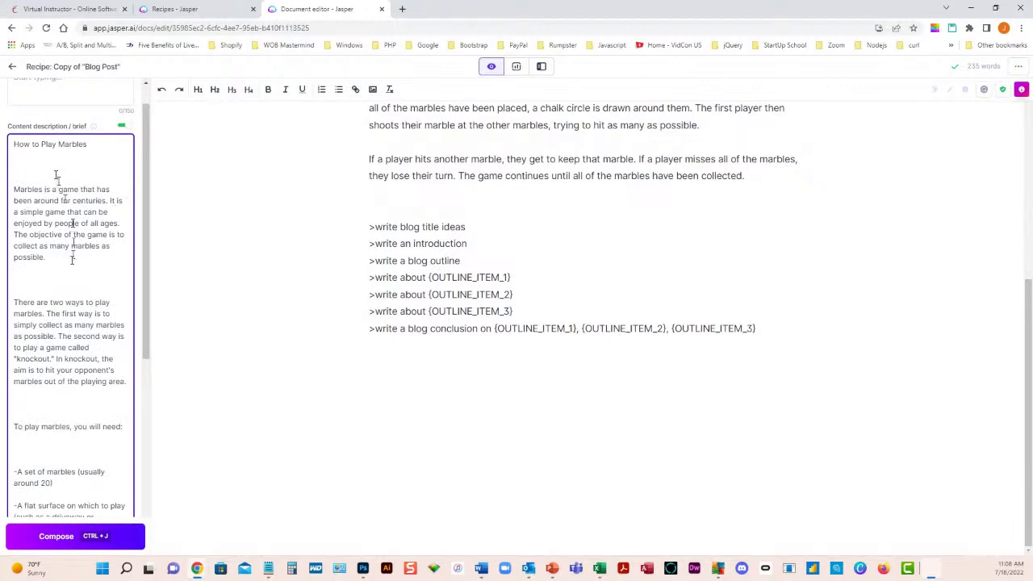
Generate title suggestions from the "write blog title ideas" command and add a blank line after them
scroll(517, 272, up, 5)
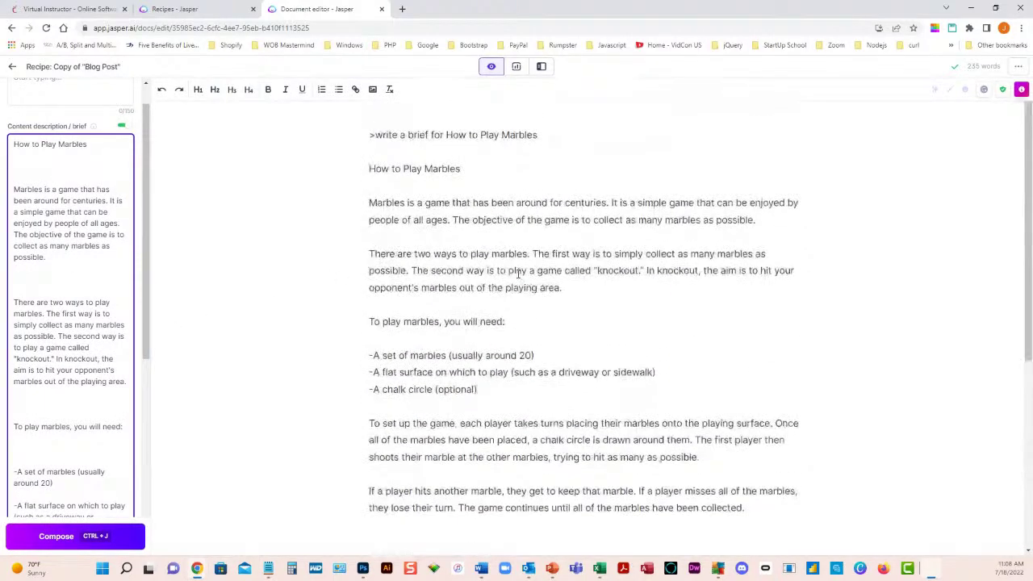
scroll(518, 274, down, 2)
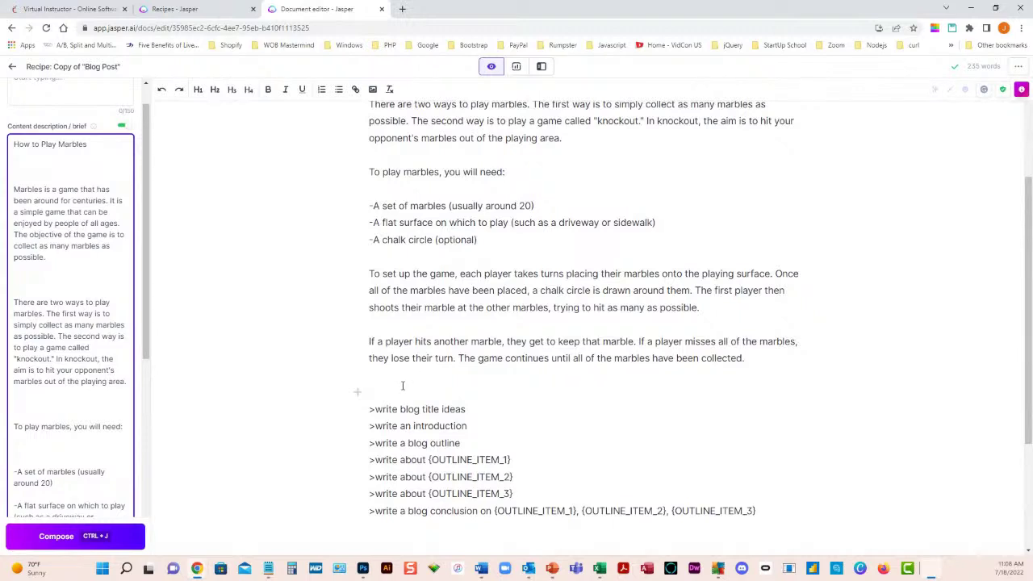
click(482, 410)
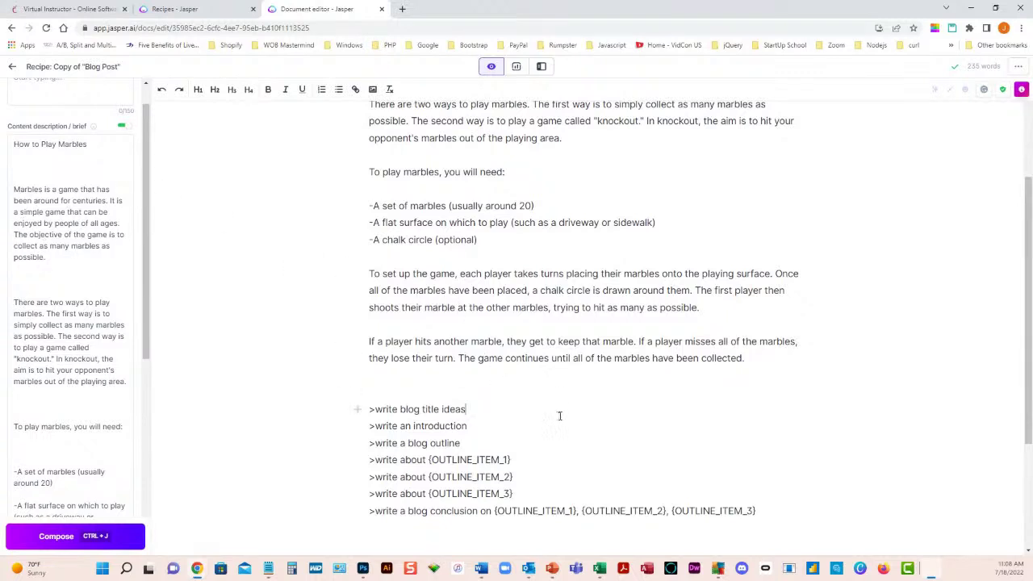
key(ctrl+j)
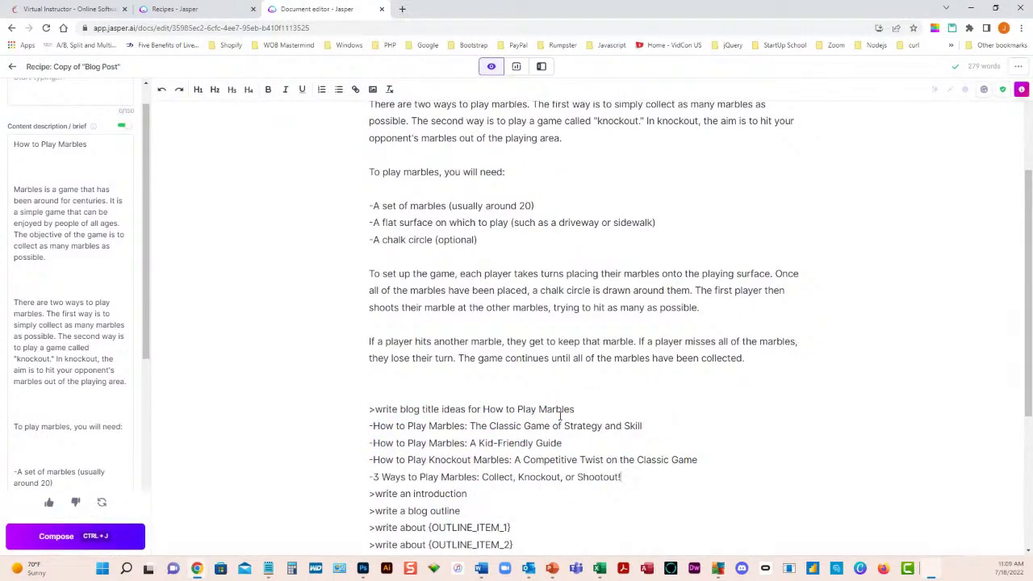
key(Return)
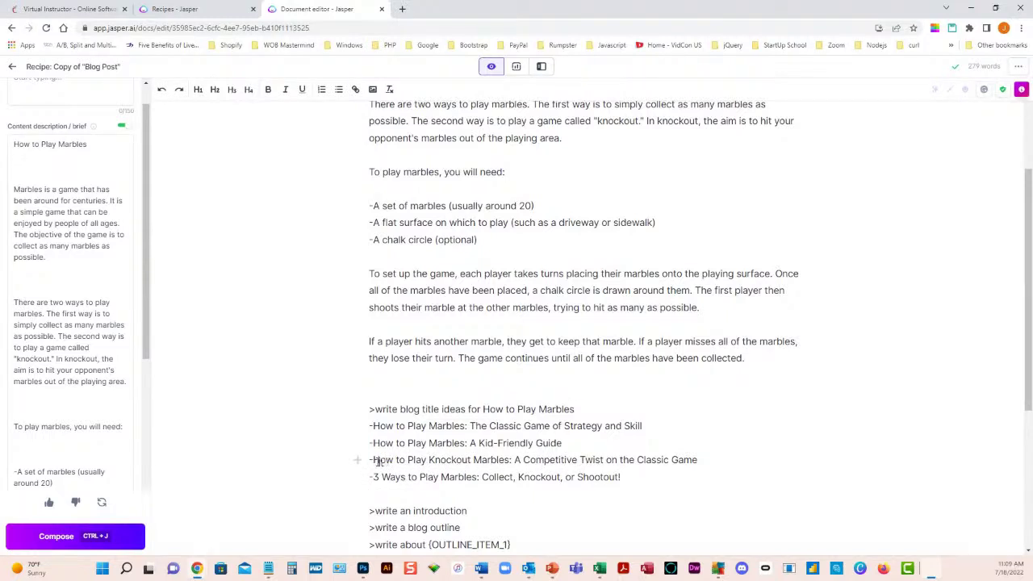
Format "How to Play Knockout Marbles: A Competitive Twist on the Classic Game" as Heading 1 and copy it into the document's Title field
drag(374, 461, 707, 460)
key(ctrl+c)
key(ctrl+j)
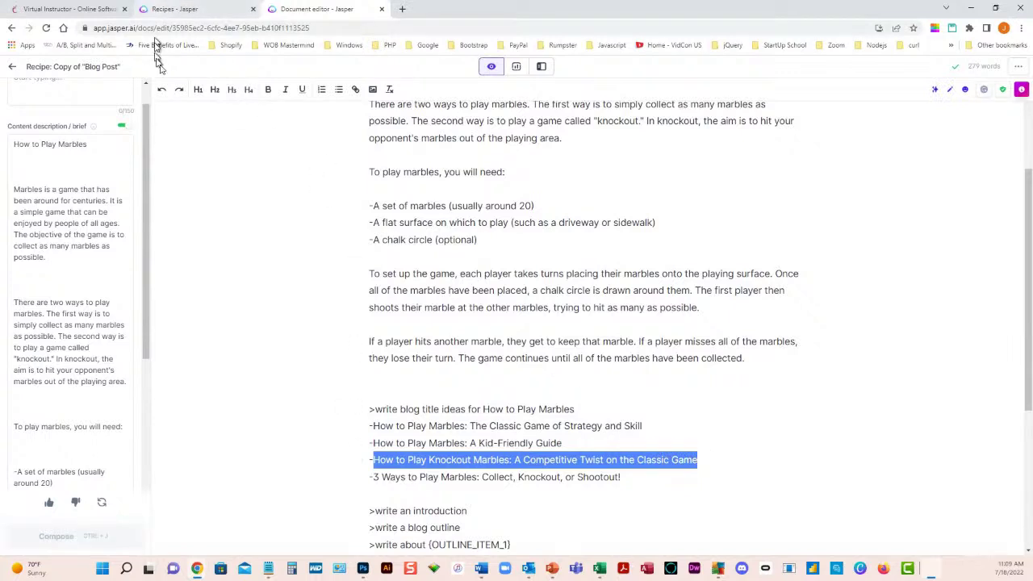
click(198, 91)
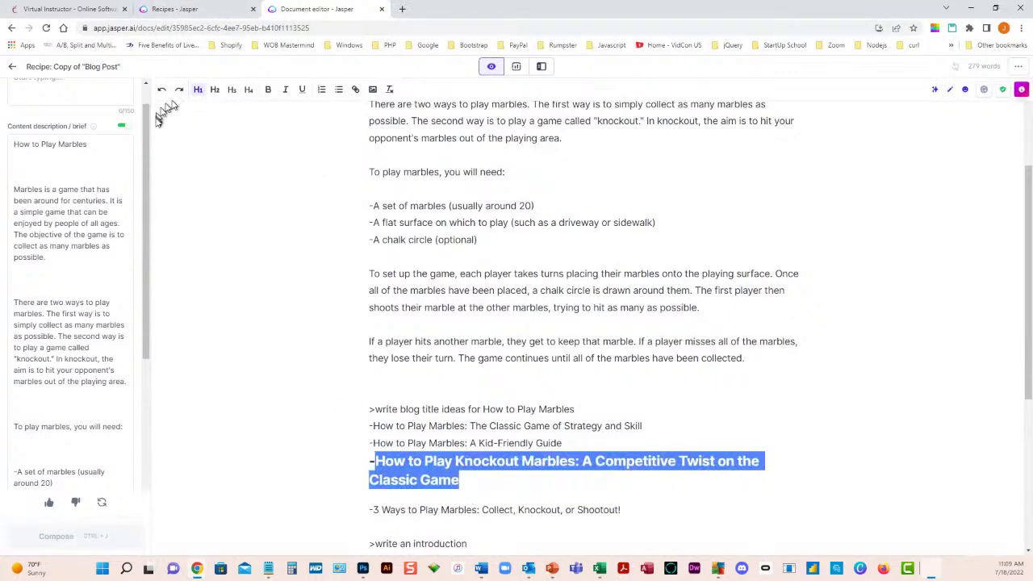
scroll(44, 125, up, 1)
click(47, 116)
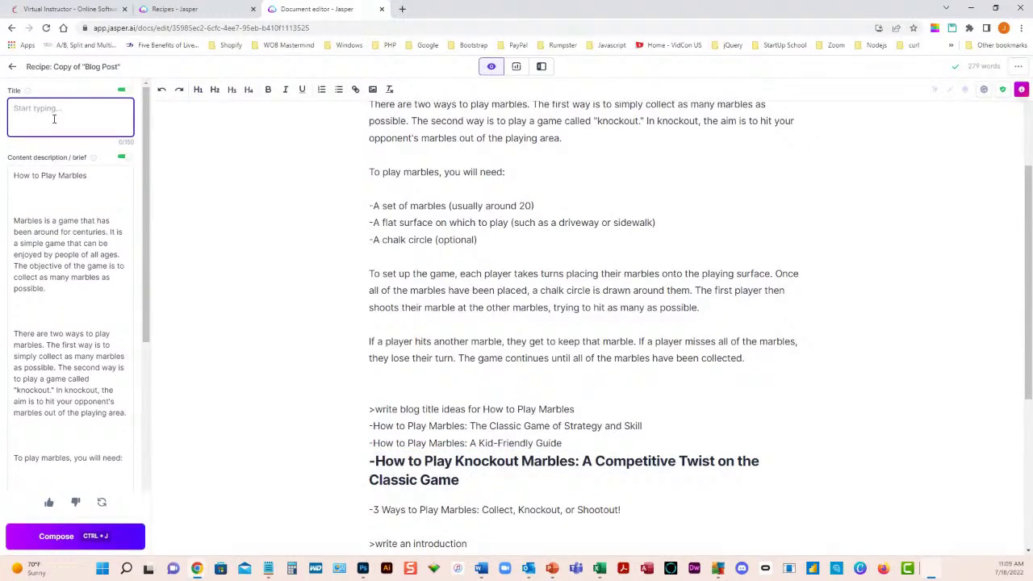
key(ctrl+v)
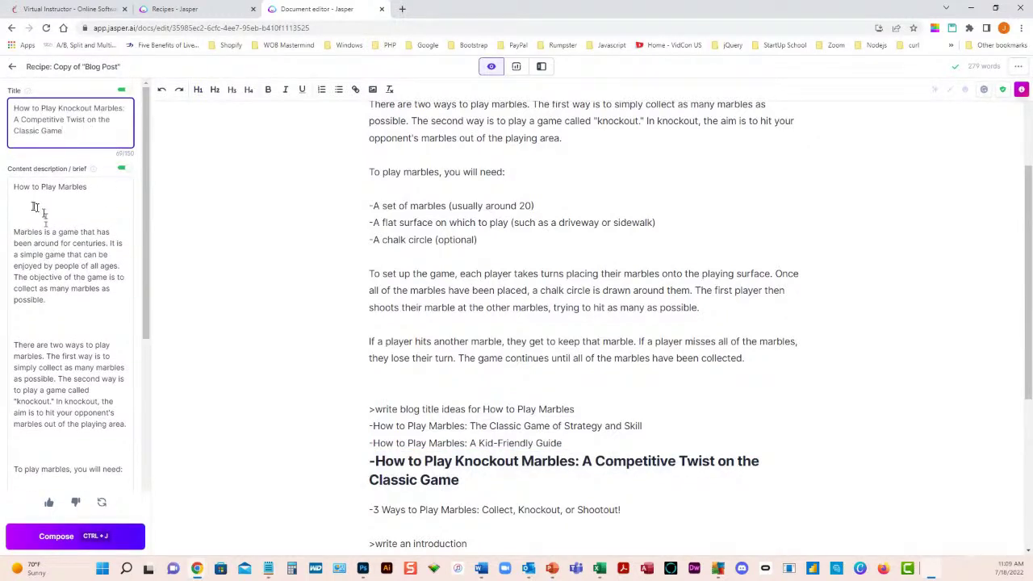
Run the "write an introduction" command and keep composing until the introduction reaches a complete closing sentence
scroll(414, 399, down, 3)
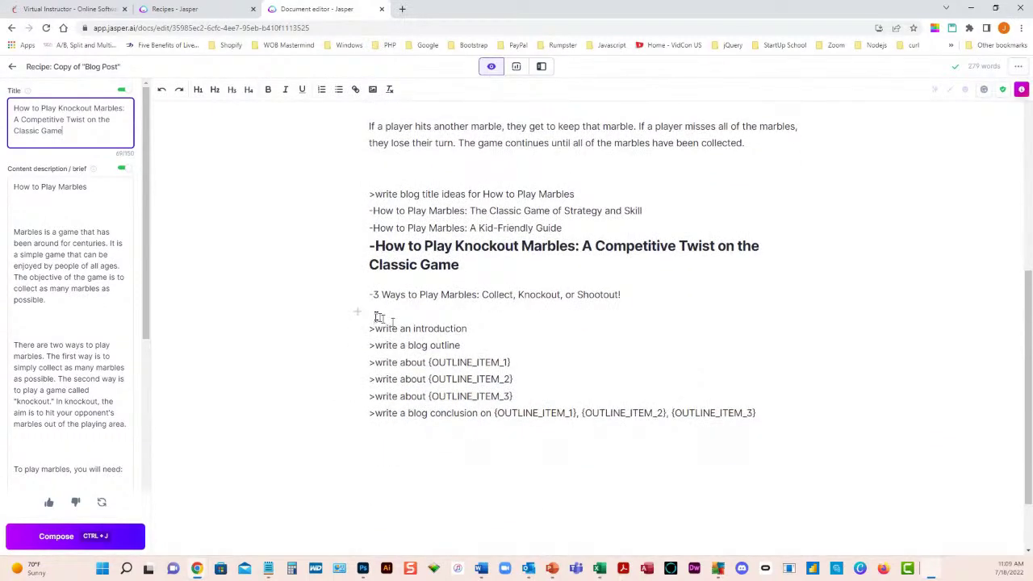
click(466, 329)
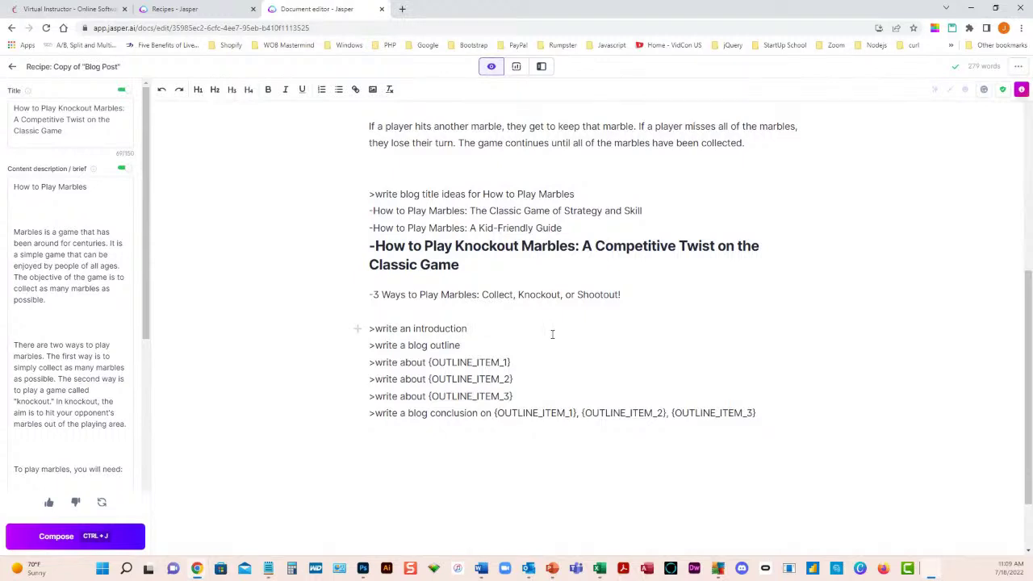
key(ctrl+j)
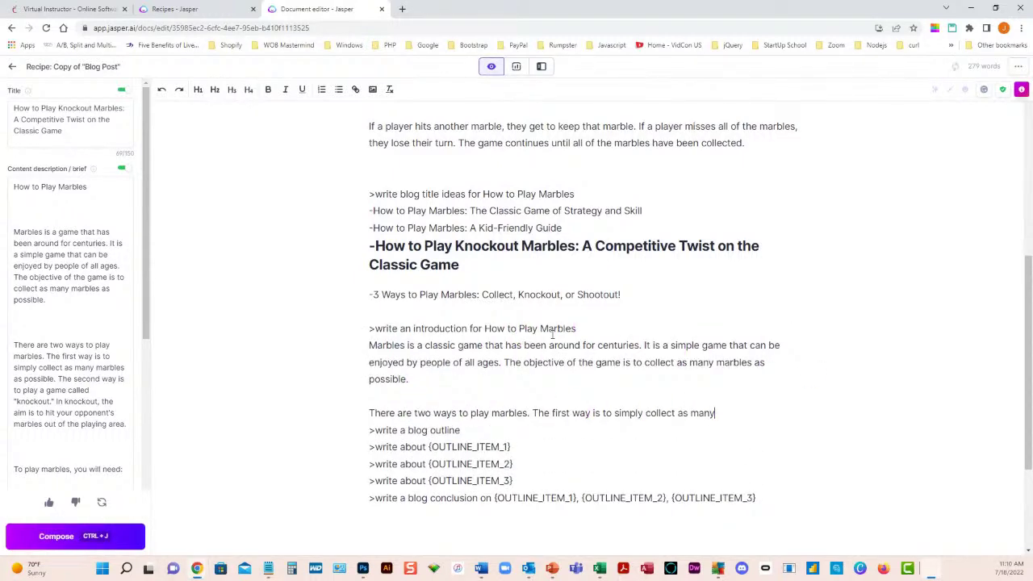
key(ctrl+j)
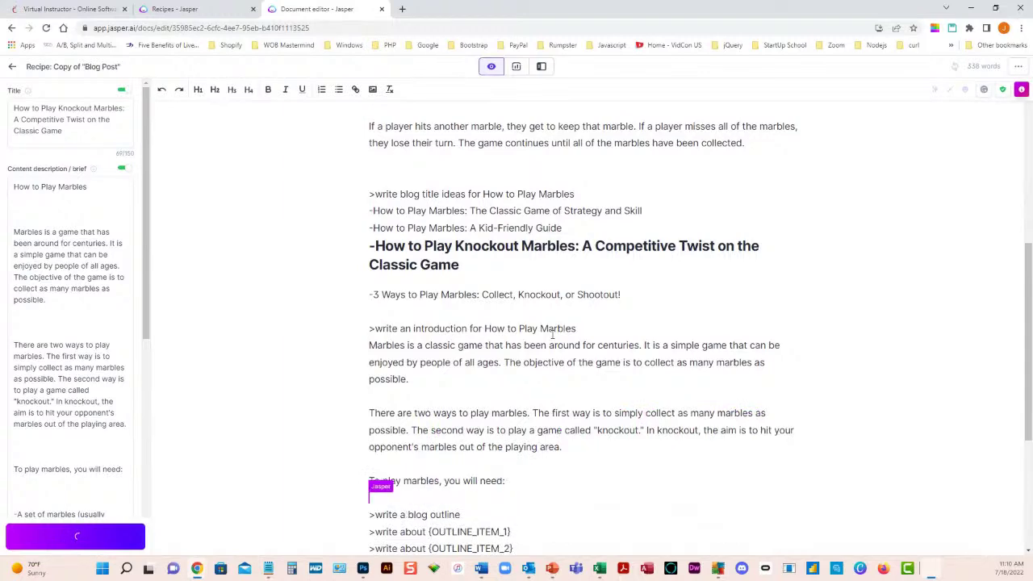
key(ctrl+j)
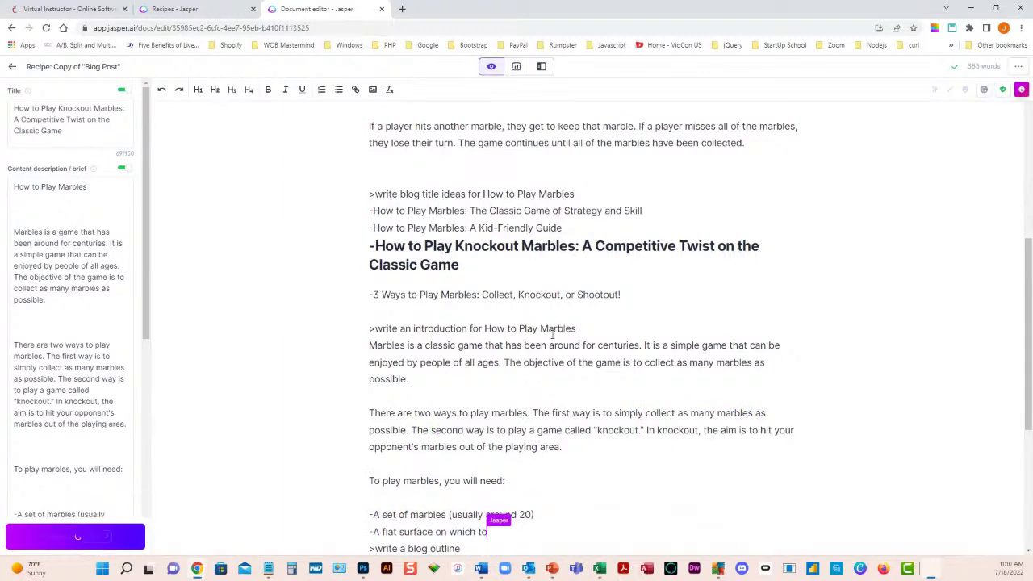
scroll(565, 355, down, 3)
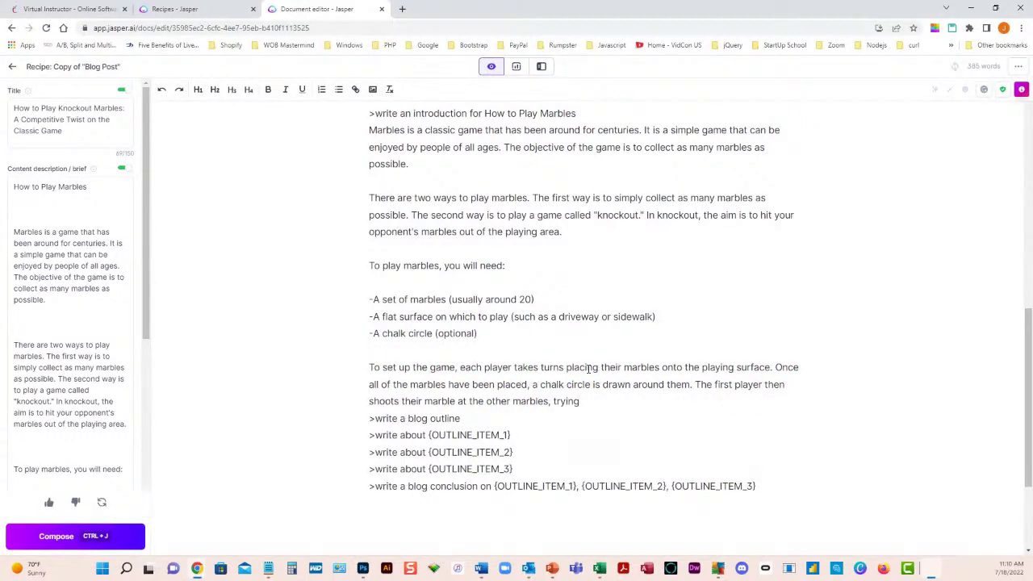
key(ctrl+j)
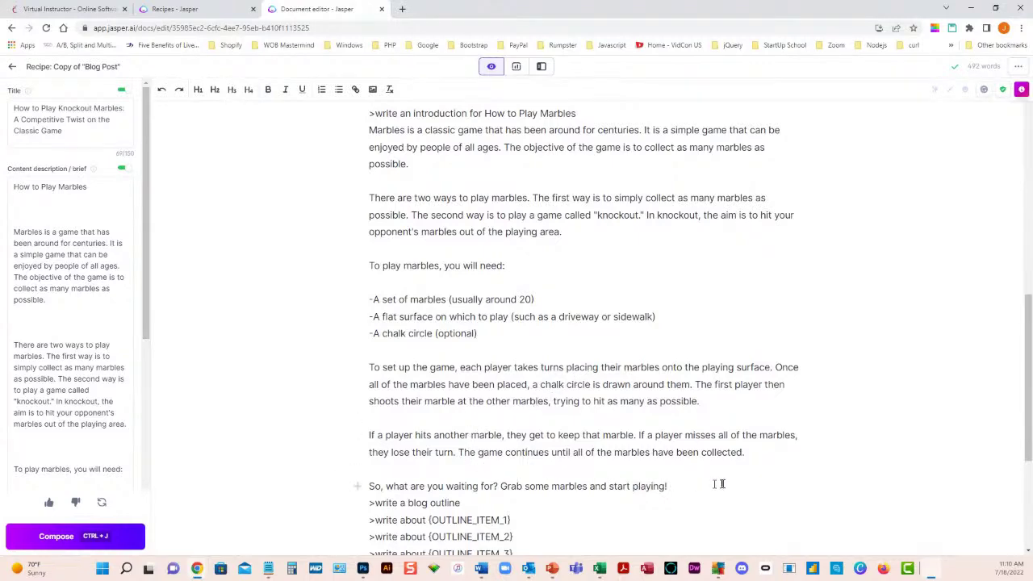
Add a blank line after the introduction, run the blog outline command for How to Play Marbles, and compose again to finish the outline
key(Return)
scroll(604, 486, down, 2)
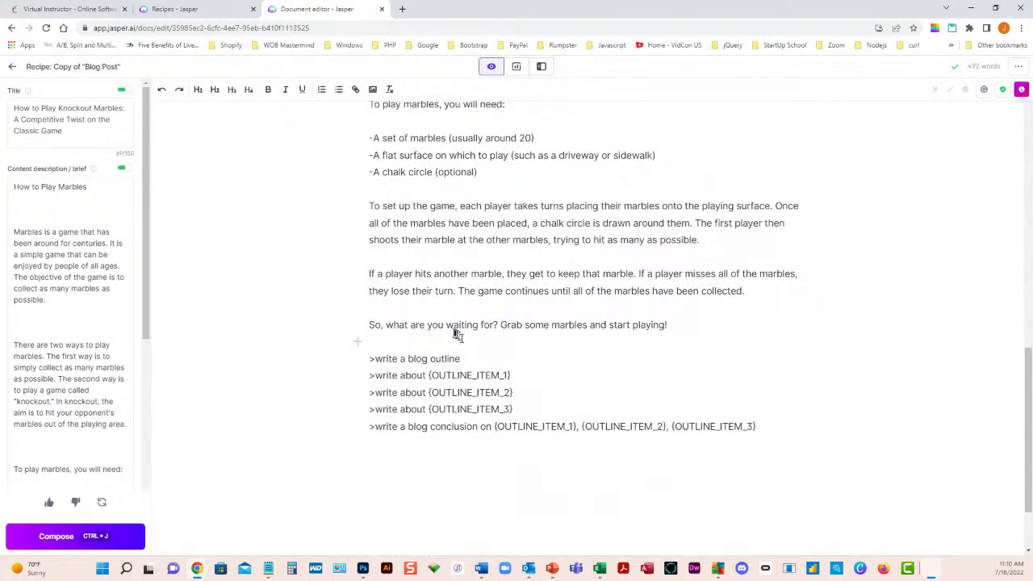
scroll(458, 336, up, 4)
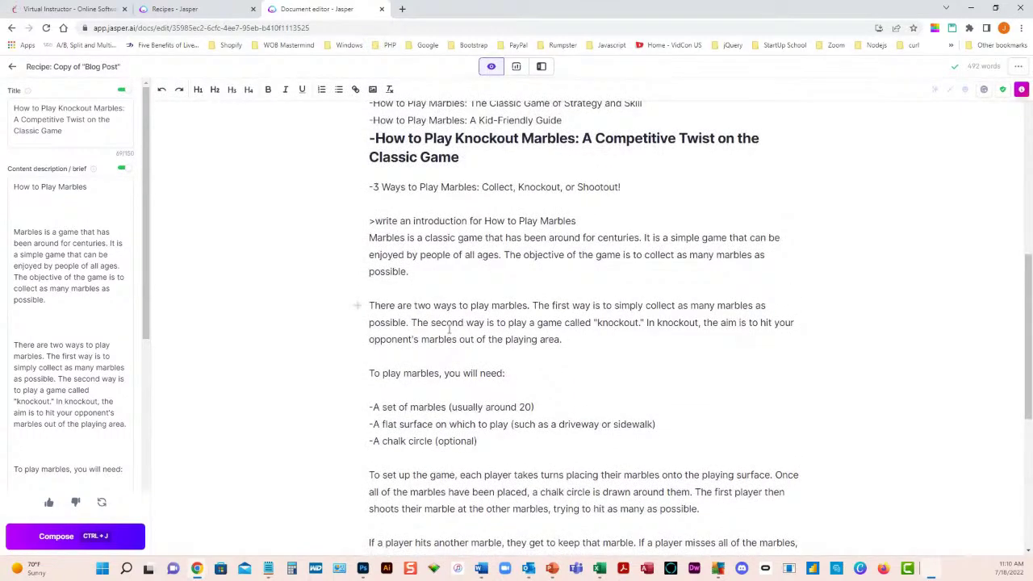
scroll(450, 329, down, 5)
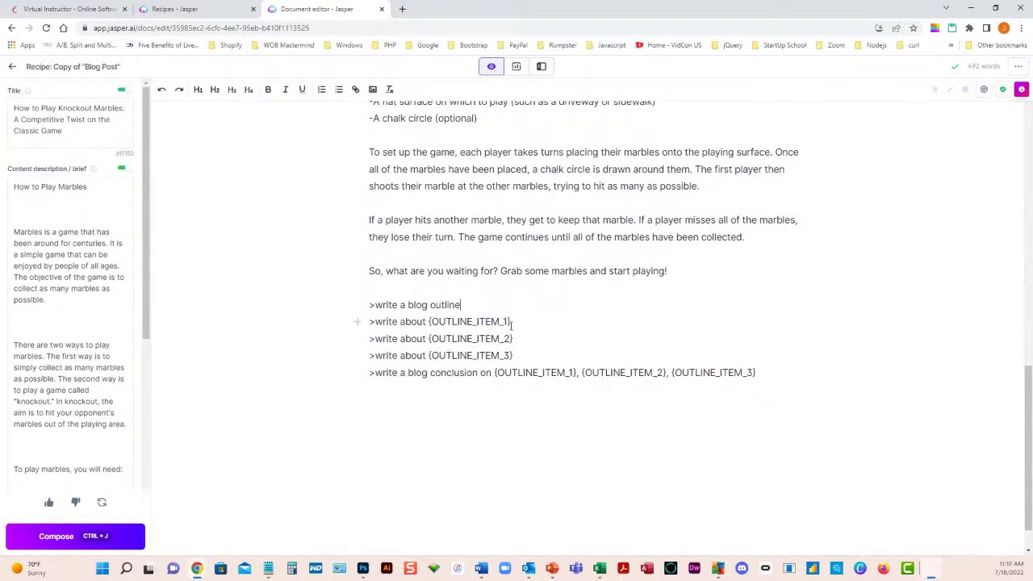
key(ctrl+j)
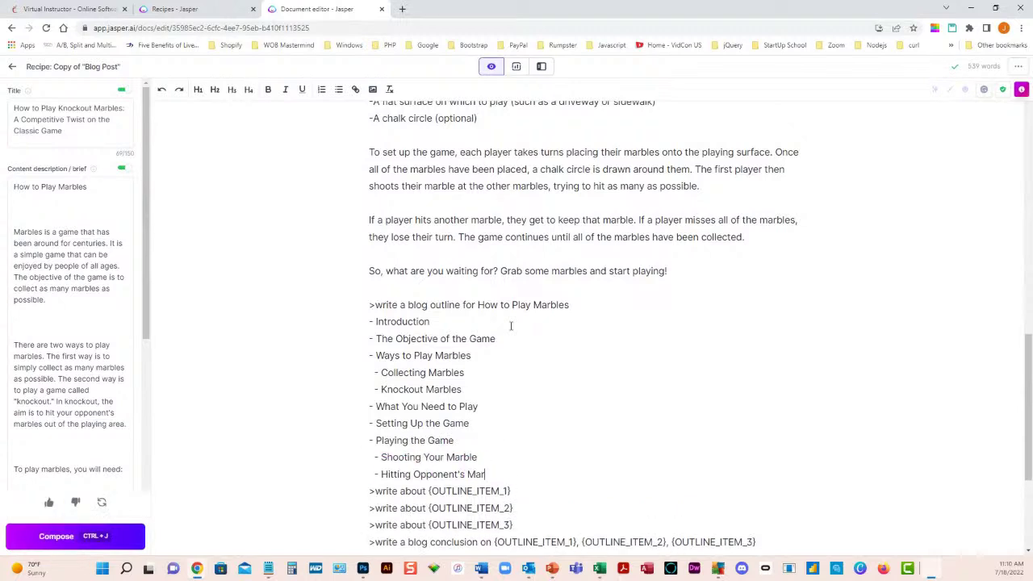
key(ctrl+j)
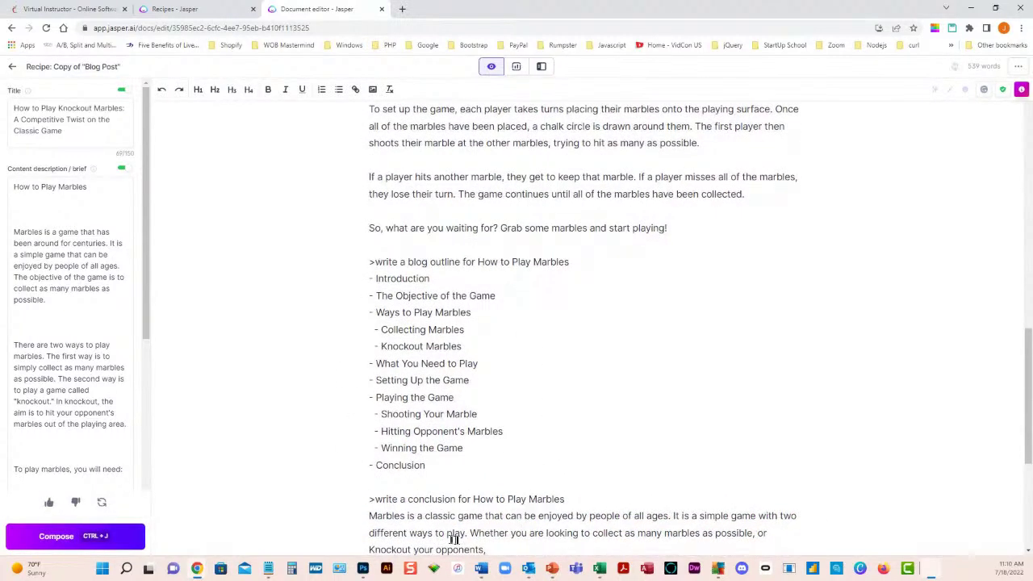
Delete the outline's Conclusion item together with the "write a conclusion" command and paragraph generated below it
scroll(452, 514, down, 1)
scroll(453, 514, down, 1)
drag(487, 441, 361, 368)
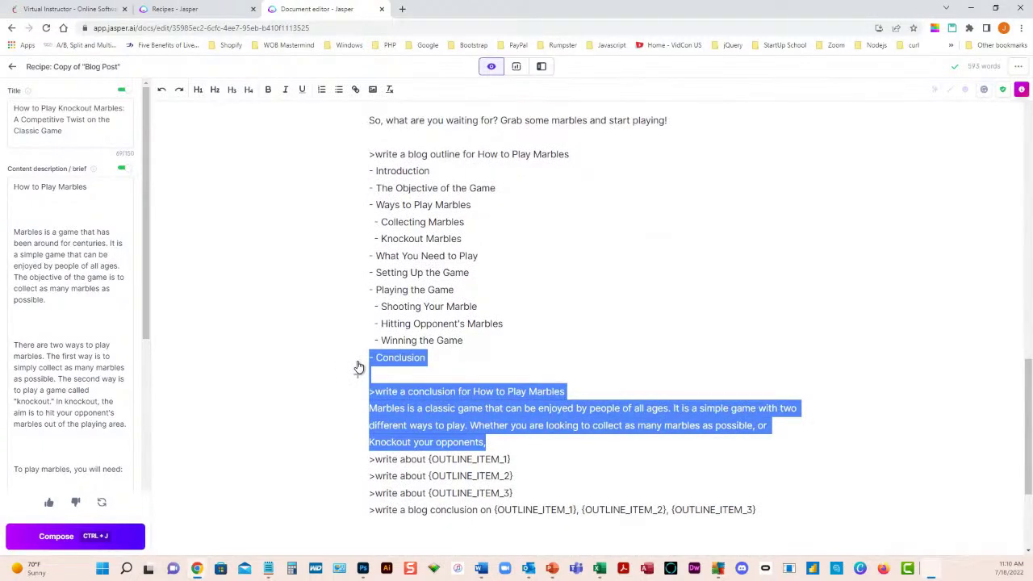
key(BackSpace)
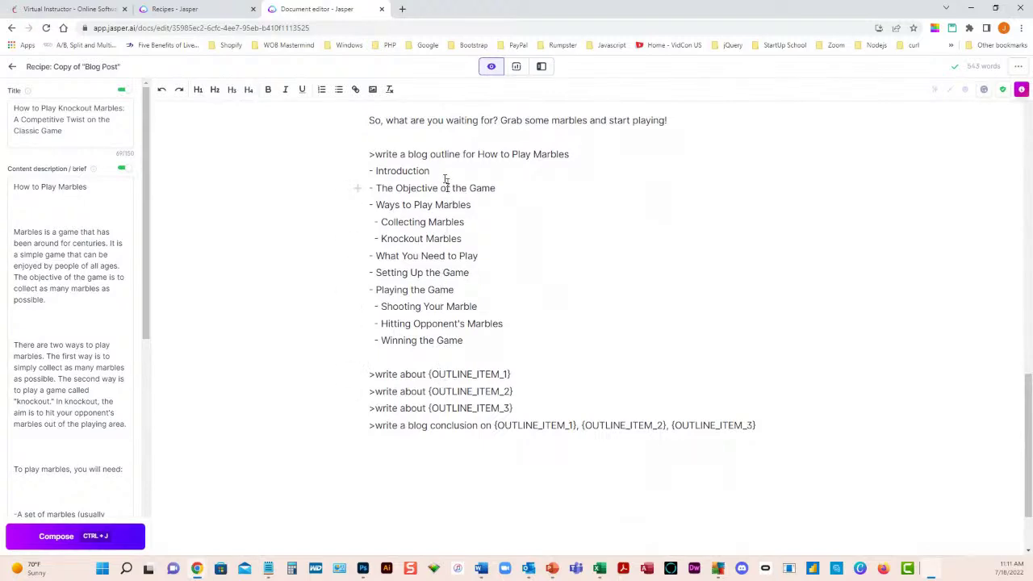
Remove the "write about {OUTLINE_ITEM_3}" command line from the recipe
drag(452, 409, 363, 408)
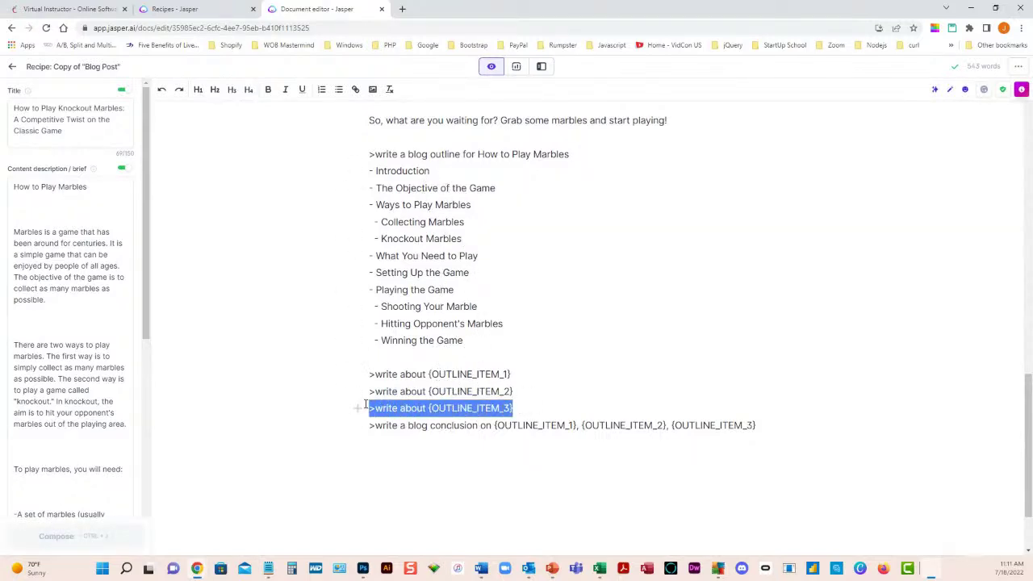
key(BackSpace)
key(BackSpace)
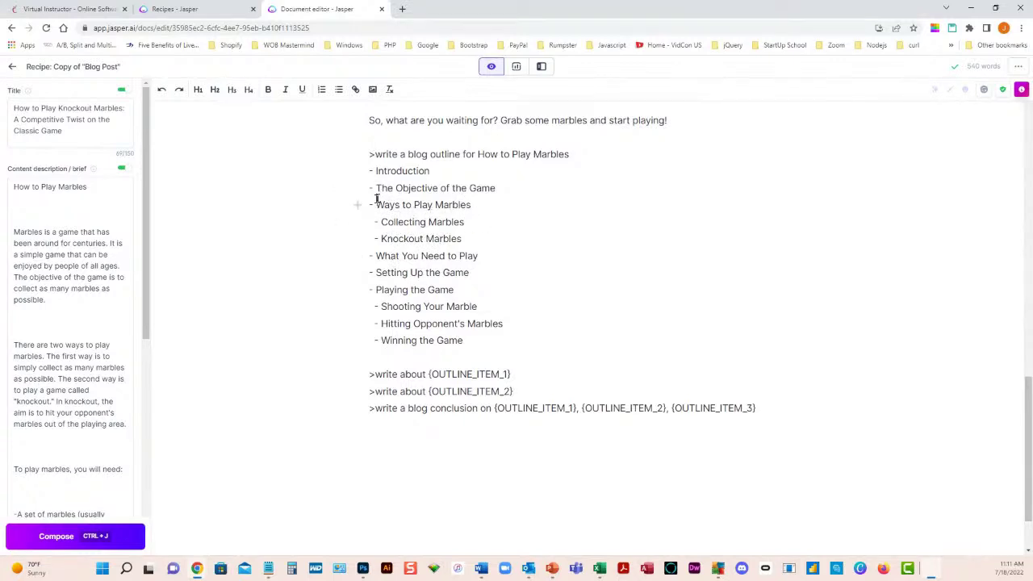
Replace {OUTLINE_ITEM_1} in the first "write about" command with the outline item "Ways to Play Marbles"
drag(375, 204, 462, 205)
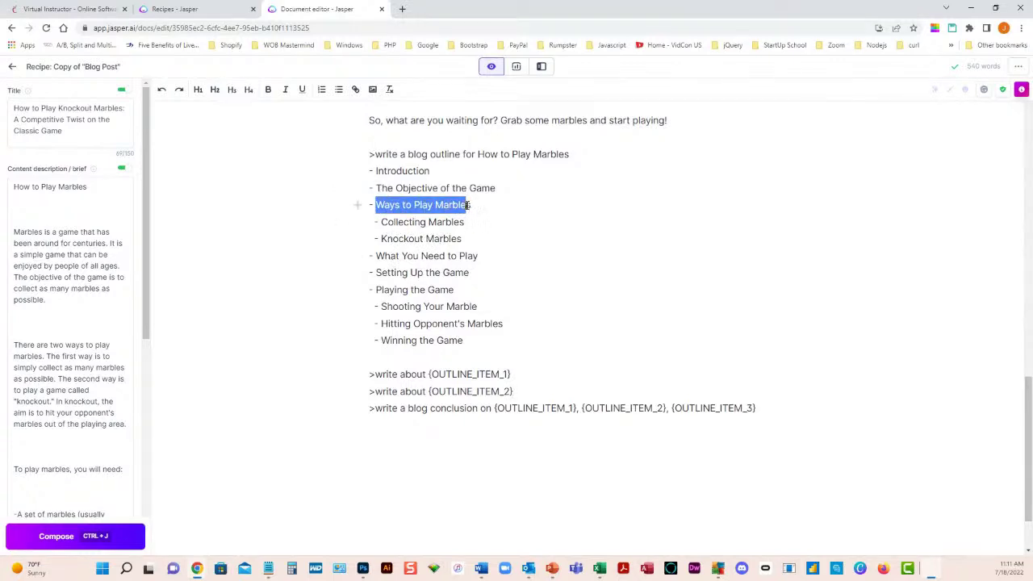
key(ctrl+j)
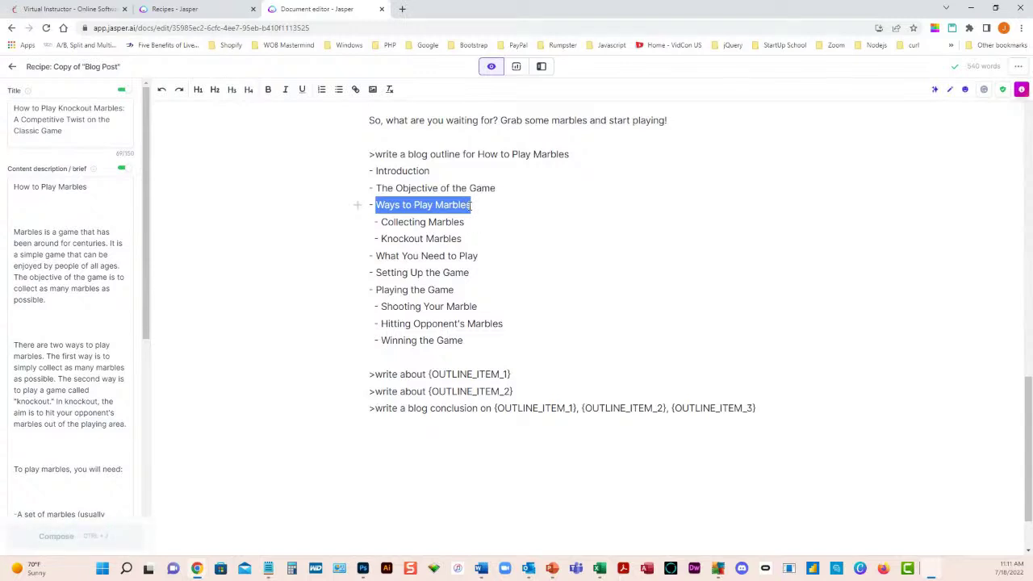
drag(428, 374, 510, 374)
text(Ways to Play Marbles)
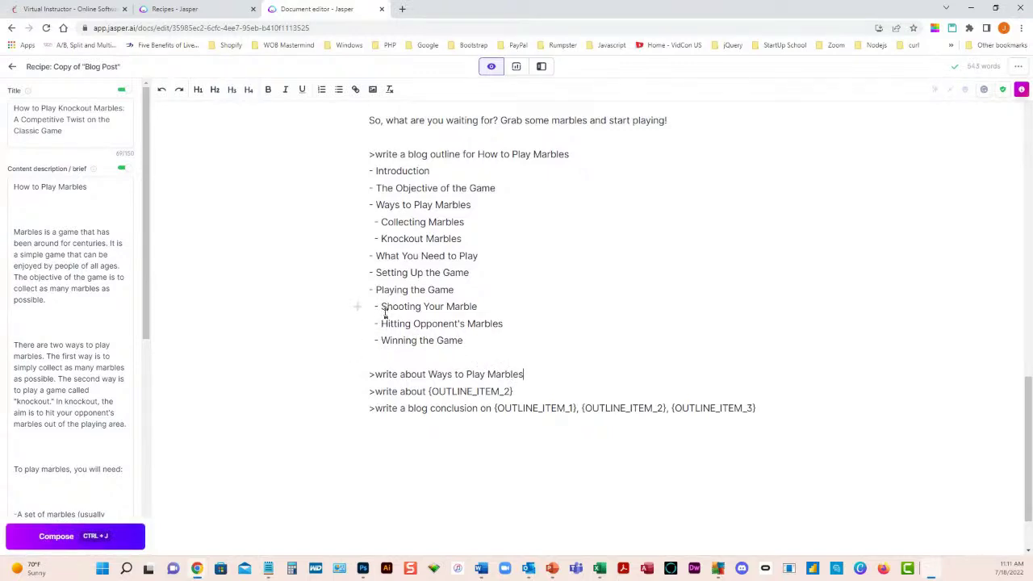
Copy the outline item "Playing the Game" over {OUTLINE_ITEM_2} in the second "write about" command
drag(382, 307, 460, 307)
drag(376, 289, 454, 290)
key(ctrl+c)
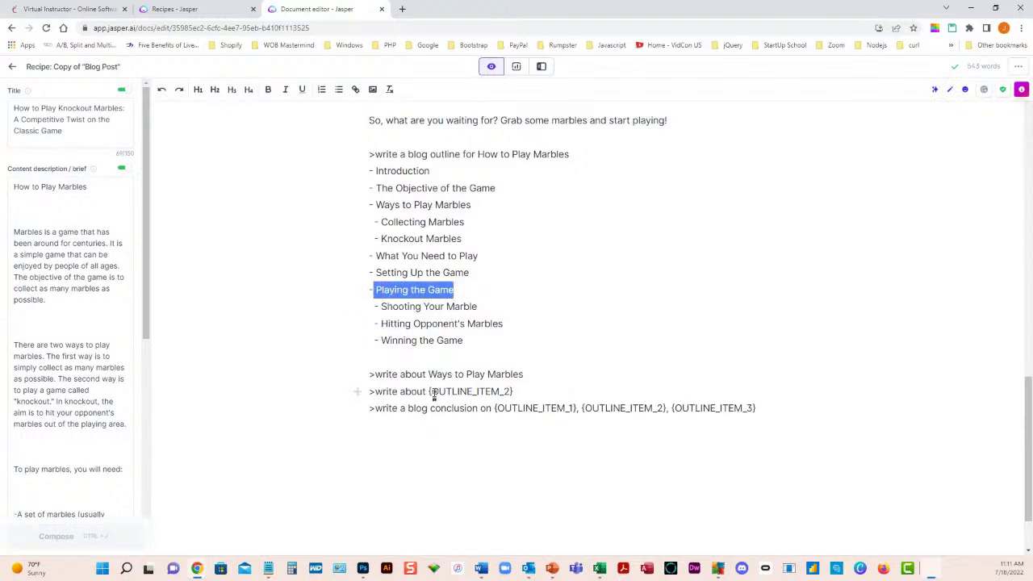
drag(429, 392, 506, 392)
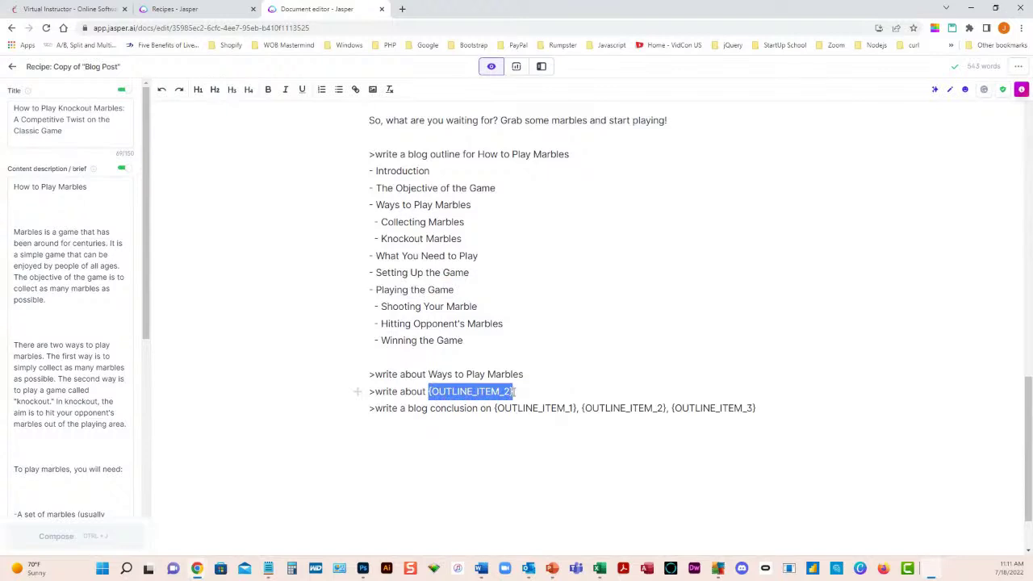
key(ctrl+v)
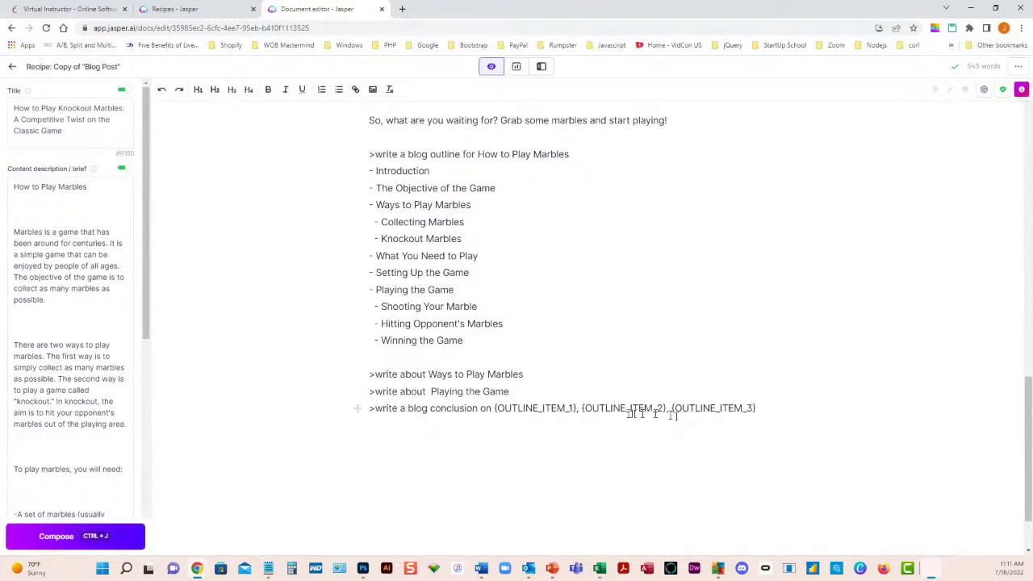
Change the blog conclusion command's topics to "Ways to Play Marbles" and "Playing the Game", removing the third outline placeholder
drag(583, 409, 661, 411)
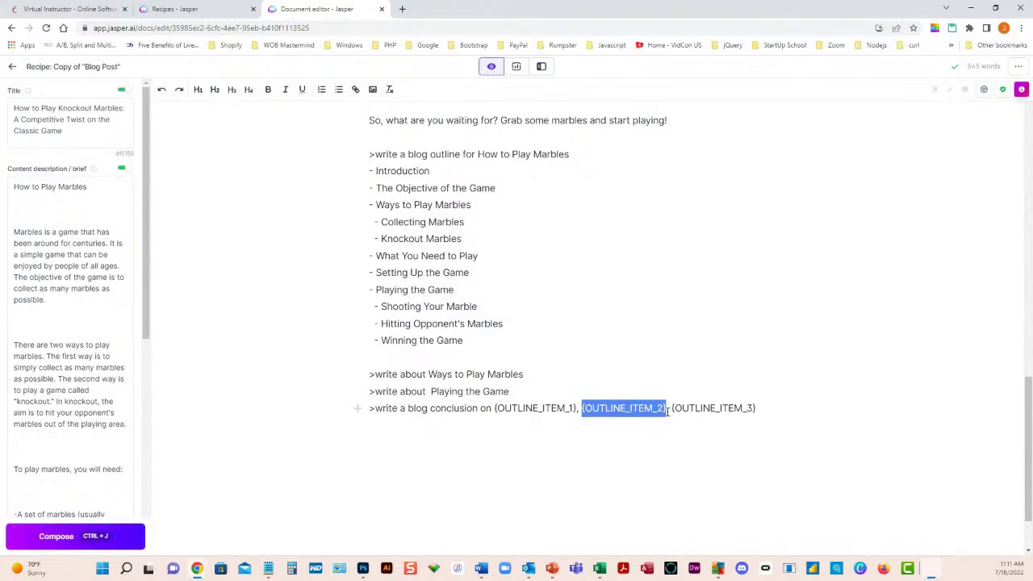
key(ctrl+v)
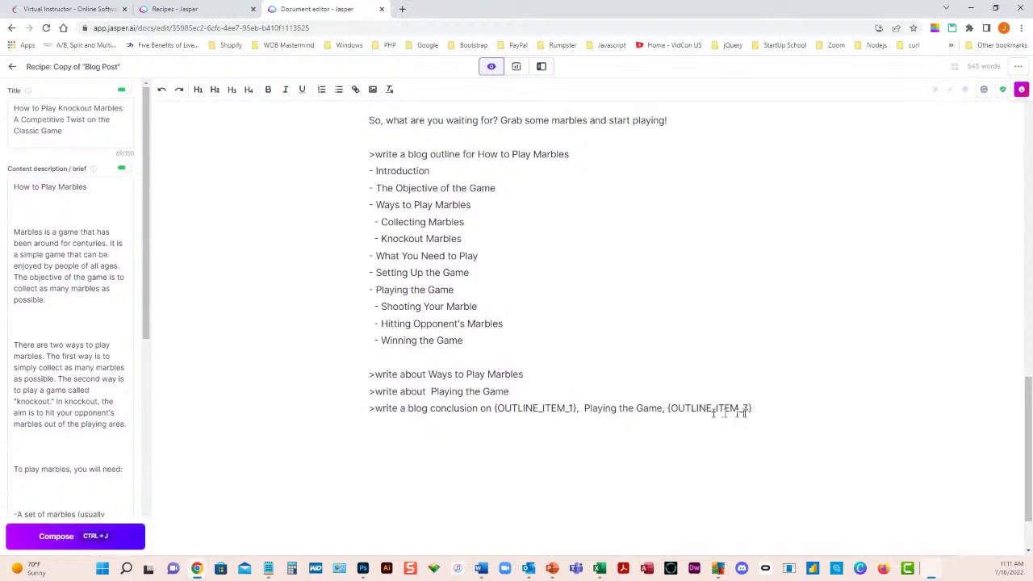
drag(759, 408, 668, 408)
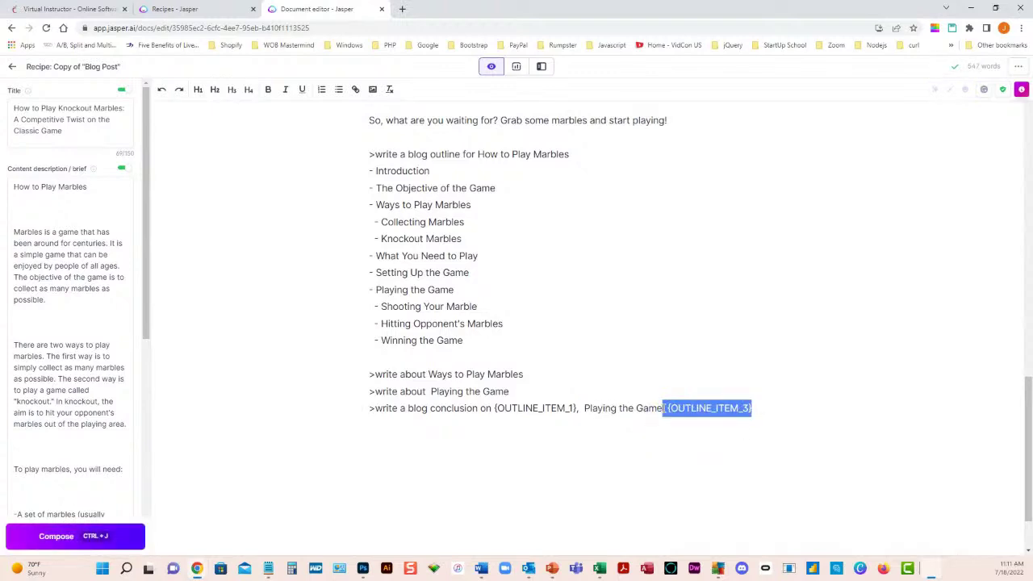
key(BackSpace)
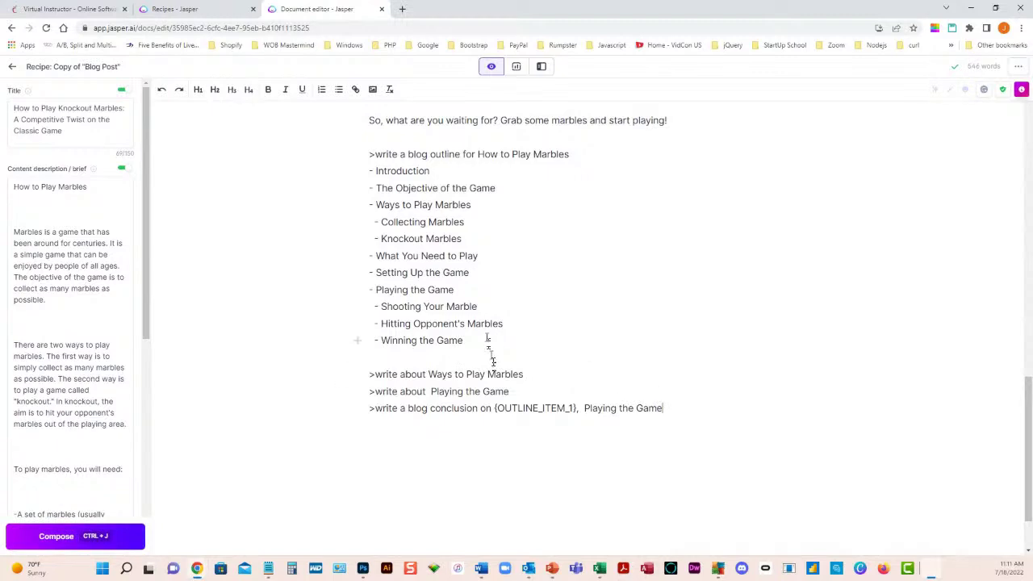
drag(431, 392, 449, 375)
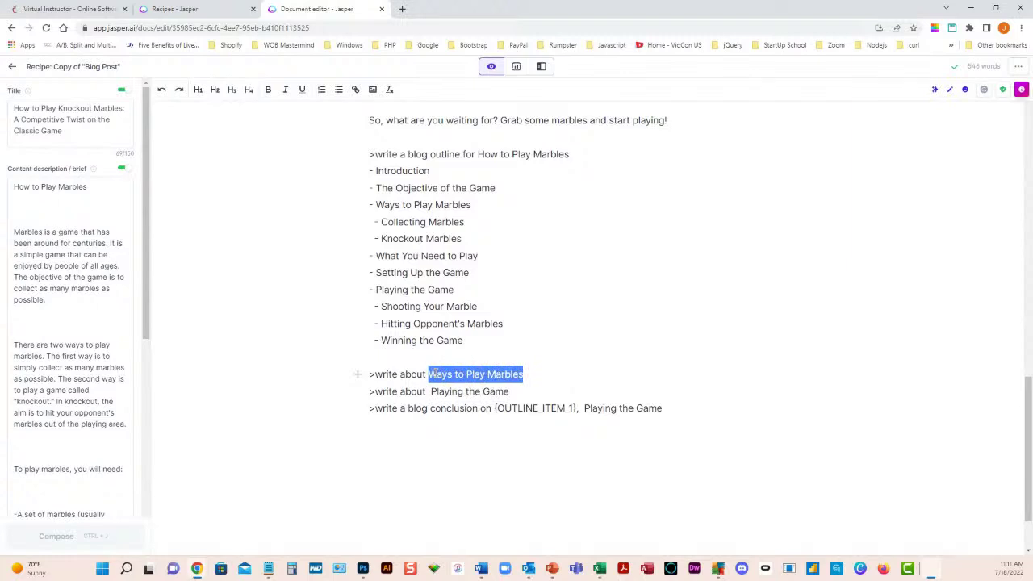
drag(494, 409, 578, 409)
text(Ways to Play Marbles)
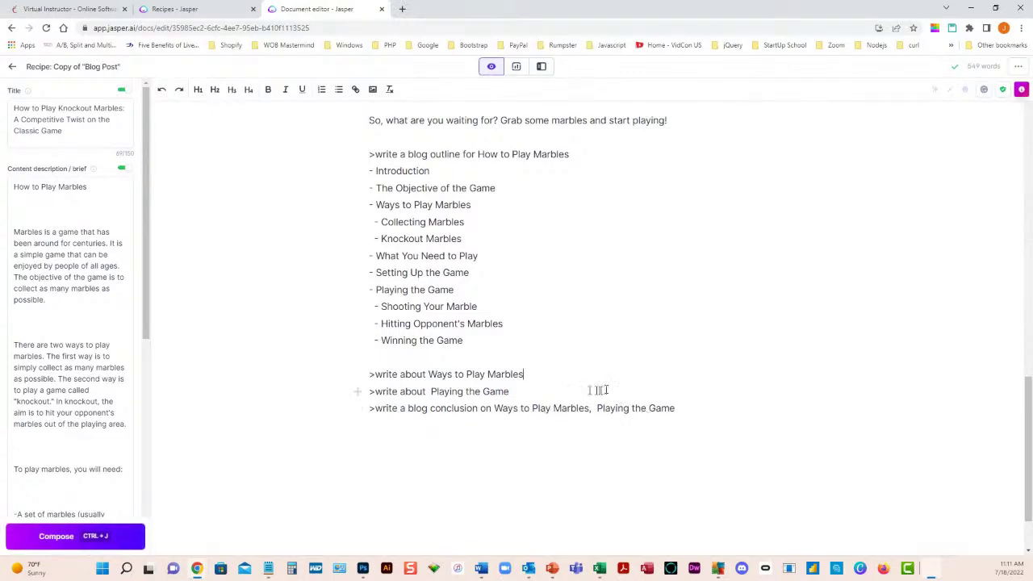
Run the "write about Ways to Play Marbles" command and compose again to continue the section
key(ctrl+j)
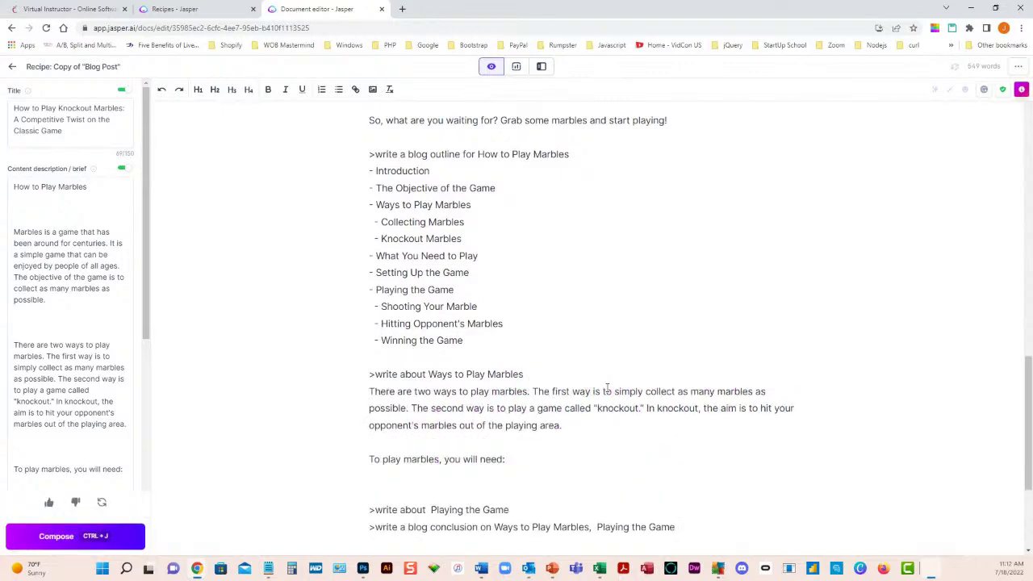
key(ctrl+j)
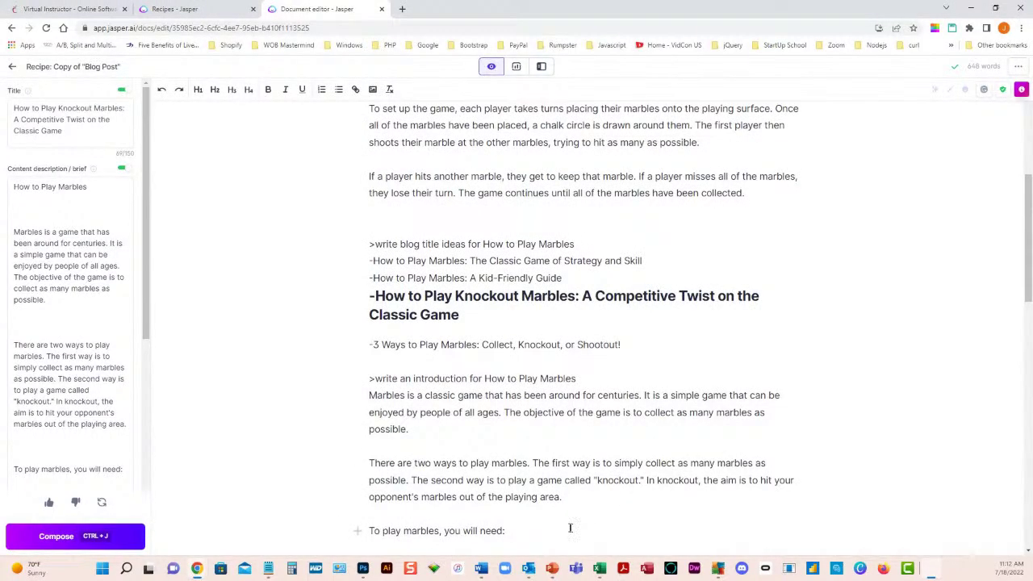
Leave the document, browse the template library, and open the Poll Questions & Multiple Choice Answers template
click(13, 67)
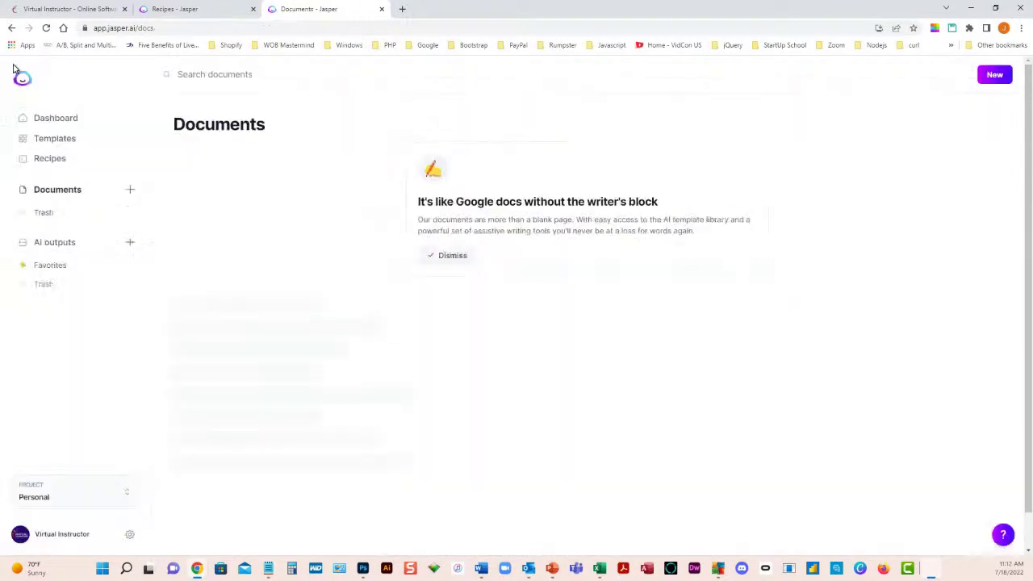
click(51, 142)
scroll(715, 434, down, 9)
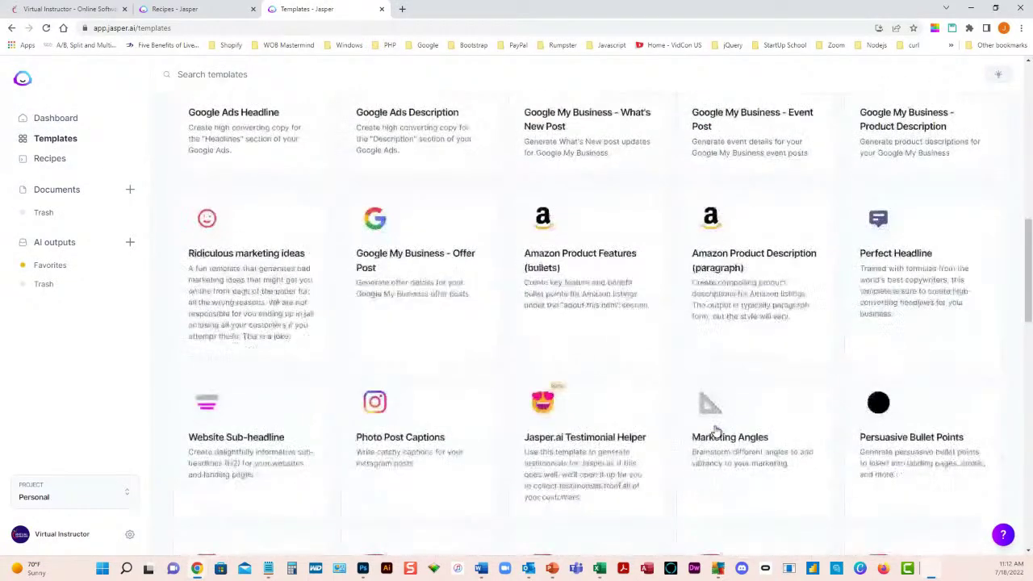
scroll(715, 431, down, 15)
scroll(851, 432, up, 2)
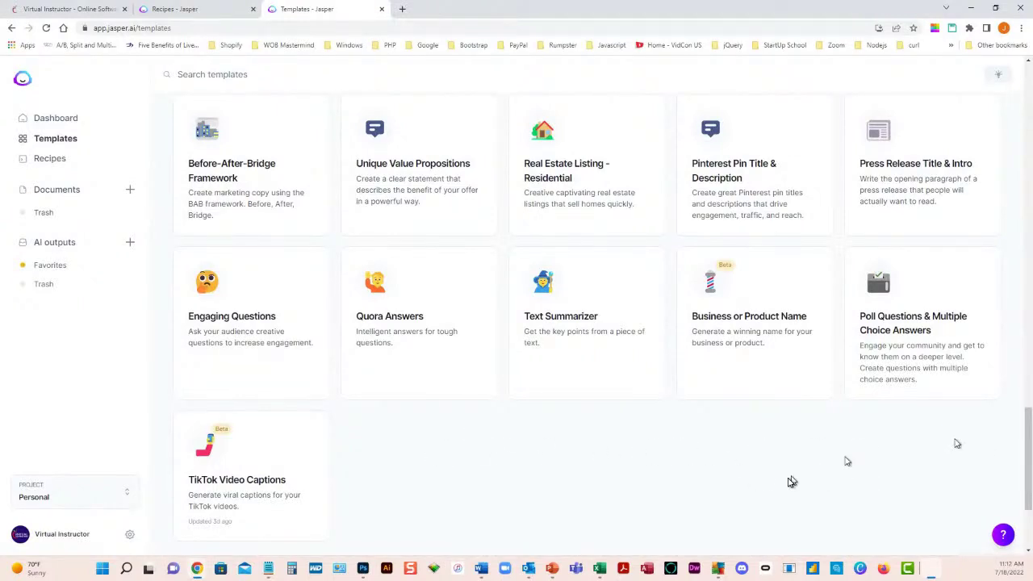
click(885, 321)
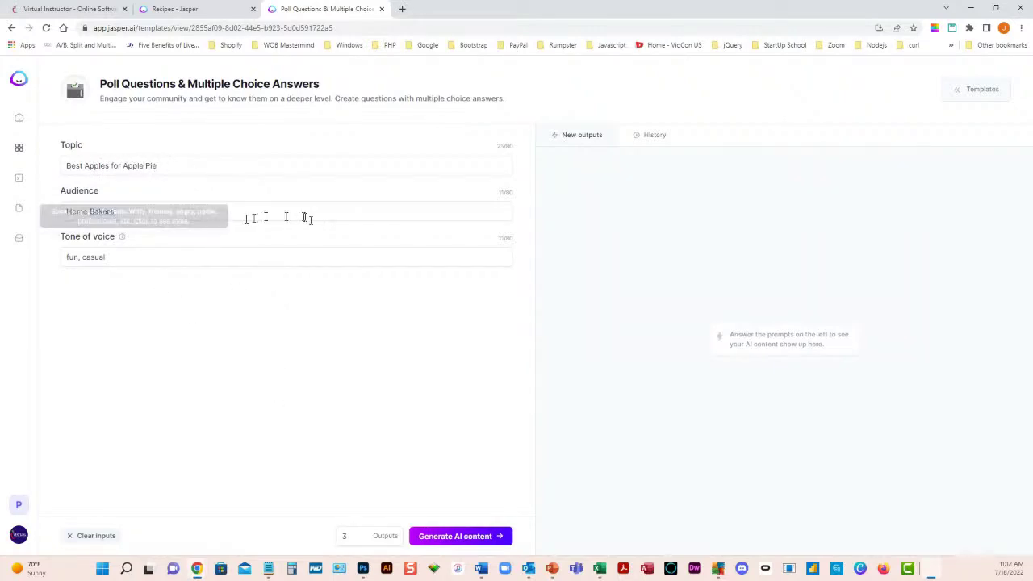
Generate 3 poll outputs on "Best Apples for Apple Pie" for Home Bakers in a fun, casual tone and review them
click(442, 539)
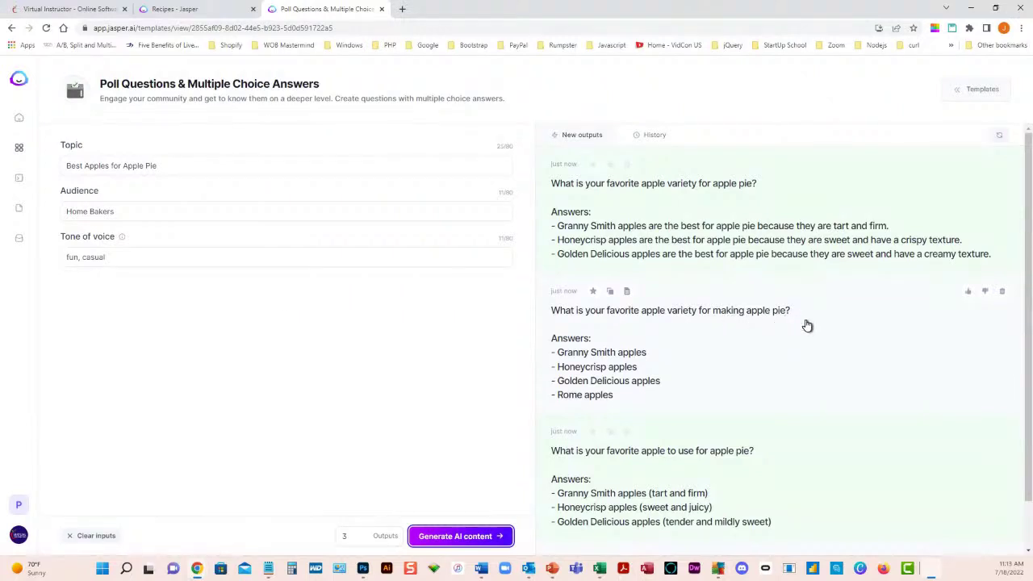
scroll(828, 371, down, 1)
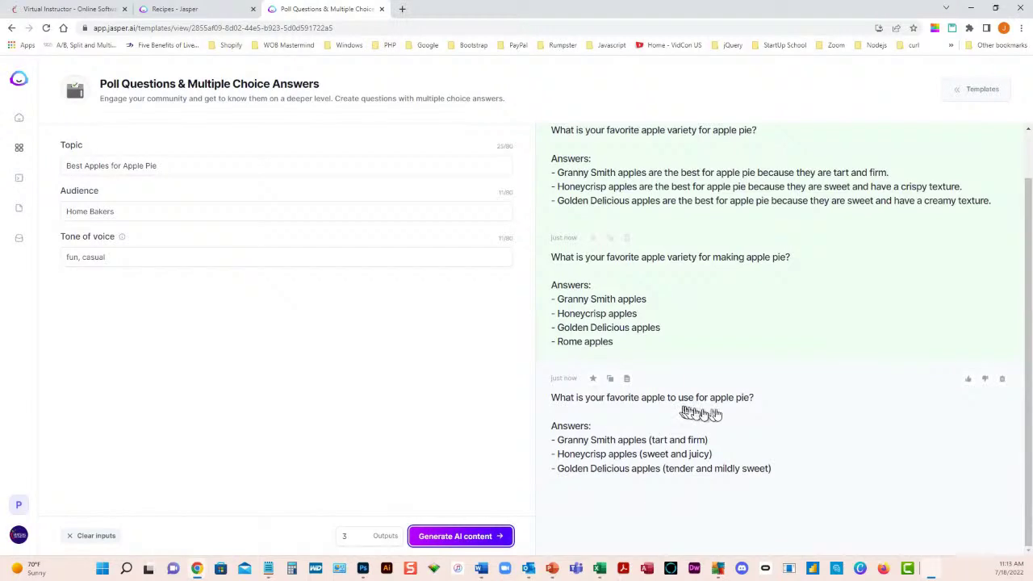
scroll(730, 421, up, 1)
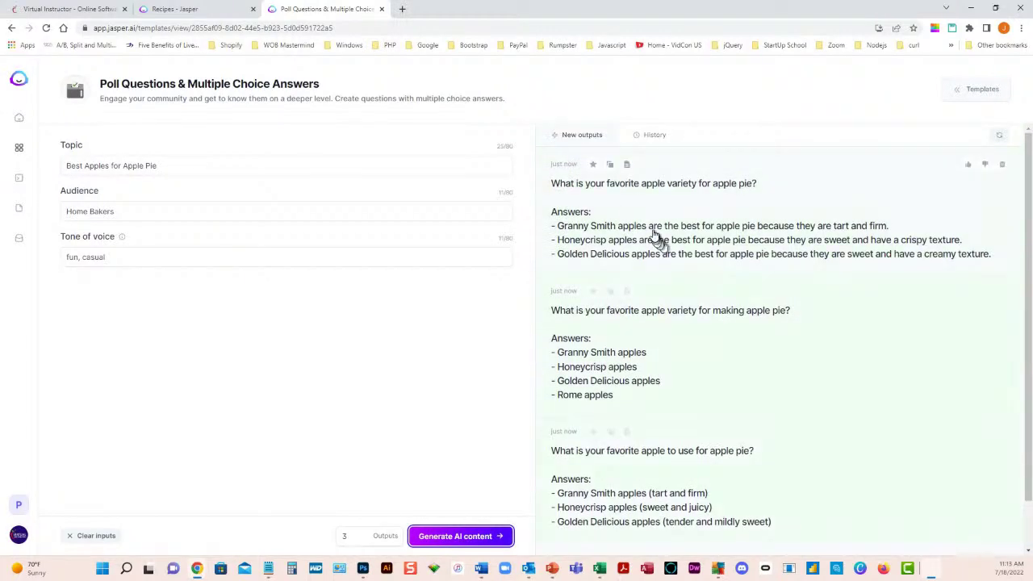